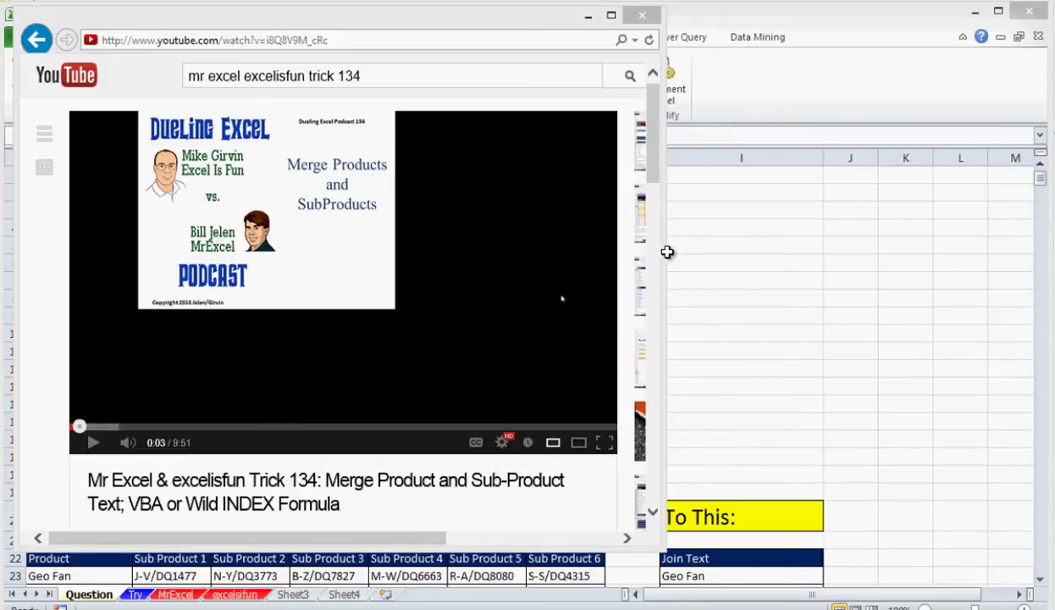
# Step: Leave the YouTube video window and bring back the Excel workbook with the product question
pyautogui.hotkey('alt', 'Tab')
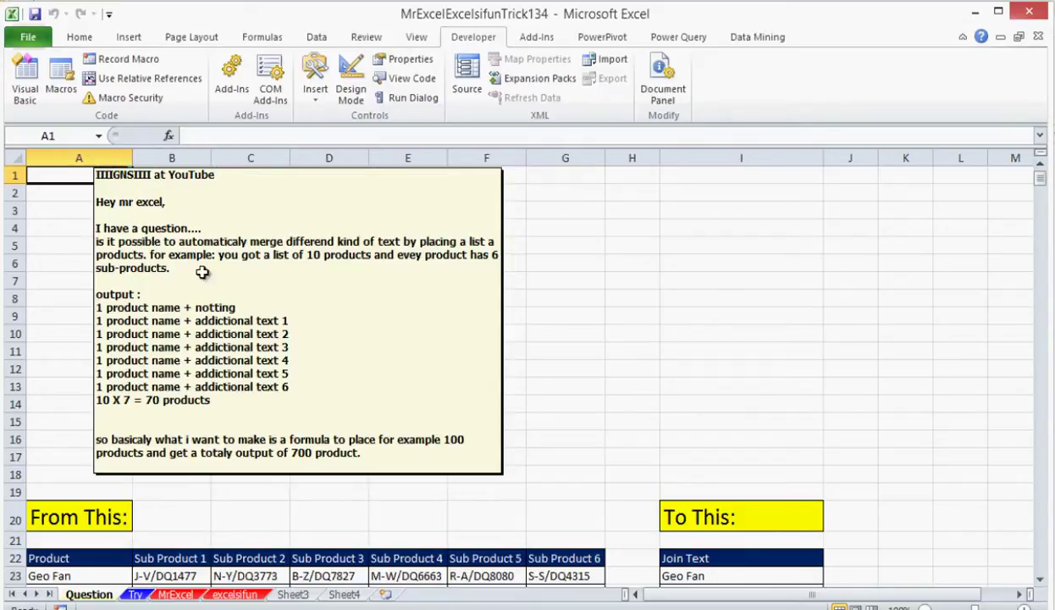
pyautogui.click(543, 558)
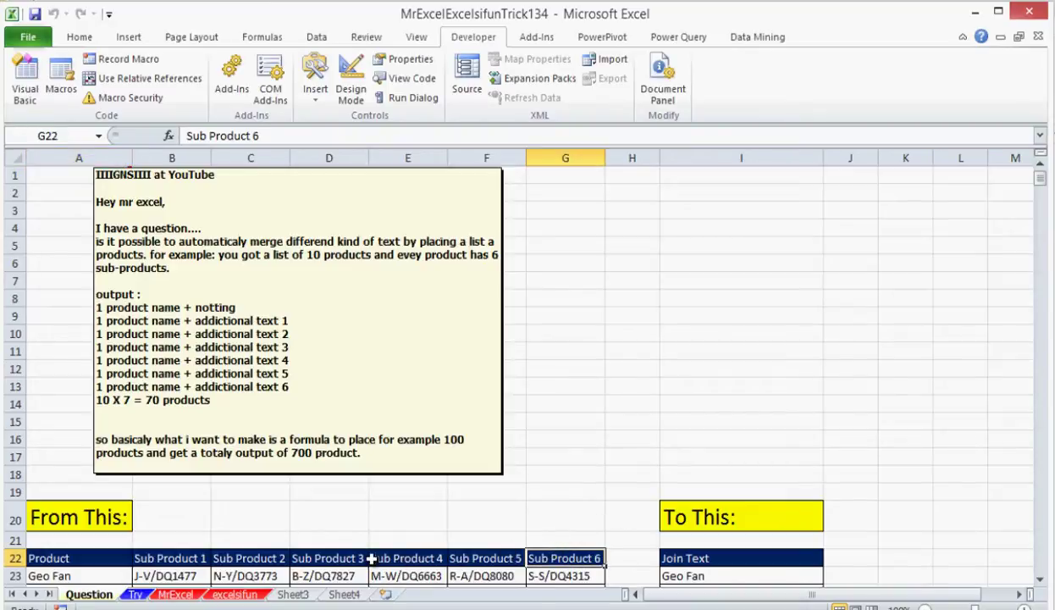
pyautogui.moveTo(334, 556); pyautogui.dragTo(317, 564)
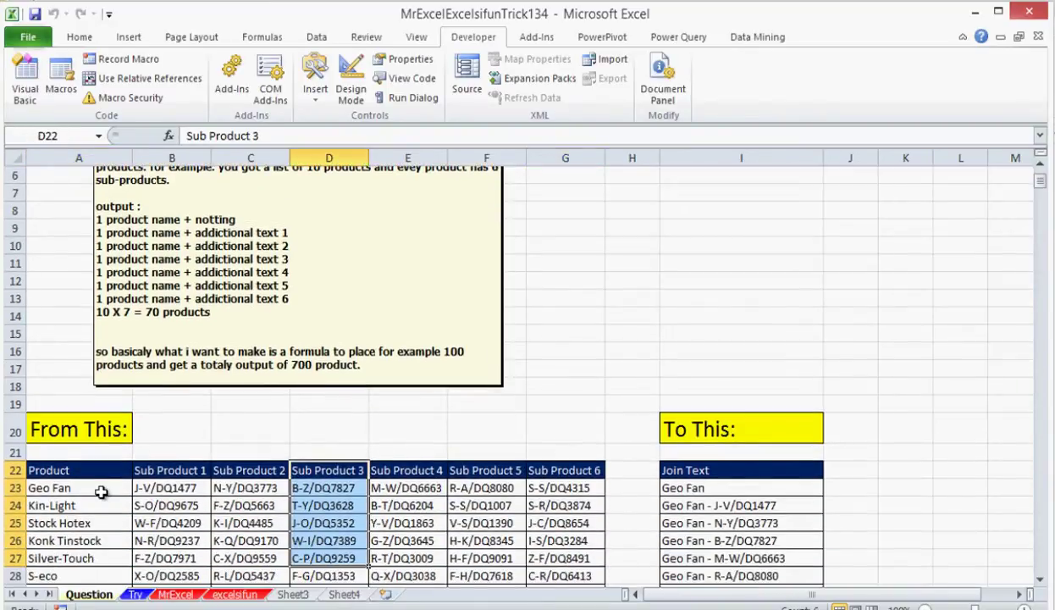
pyautogui.click(88, 487)
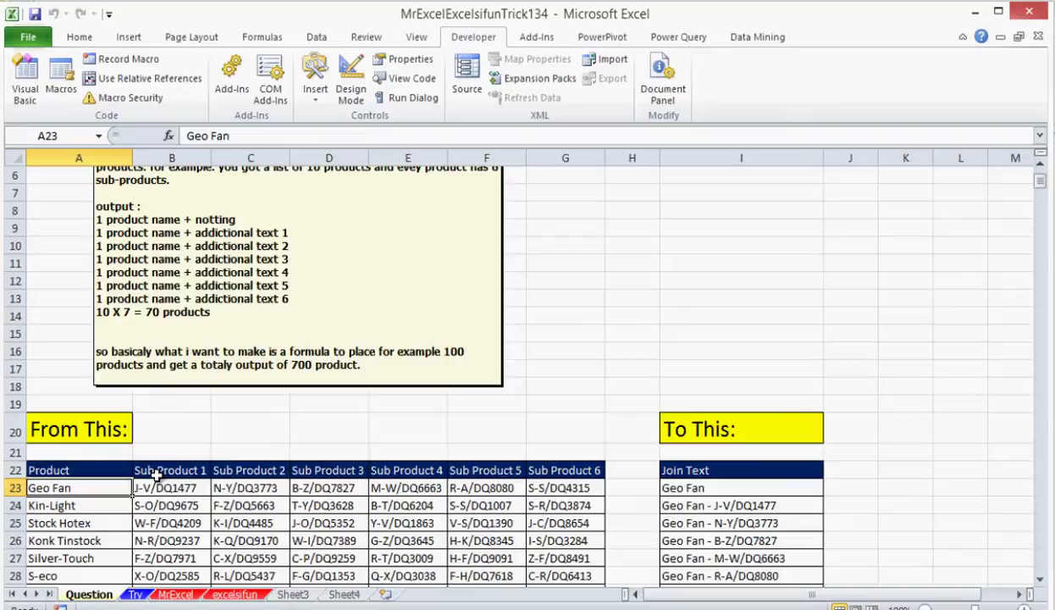
pyautogui.moveTo(695, 487); pyautogui.dragTo(703, 577)
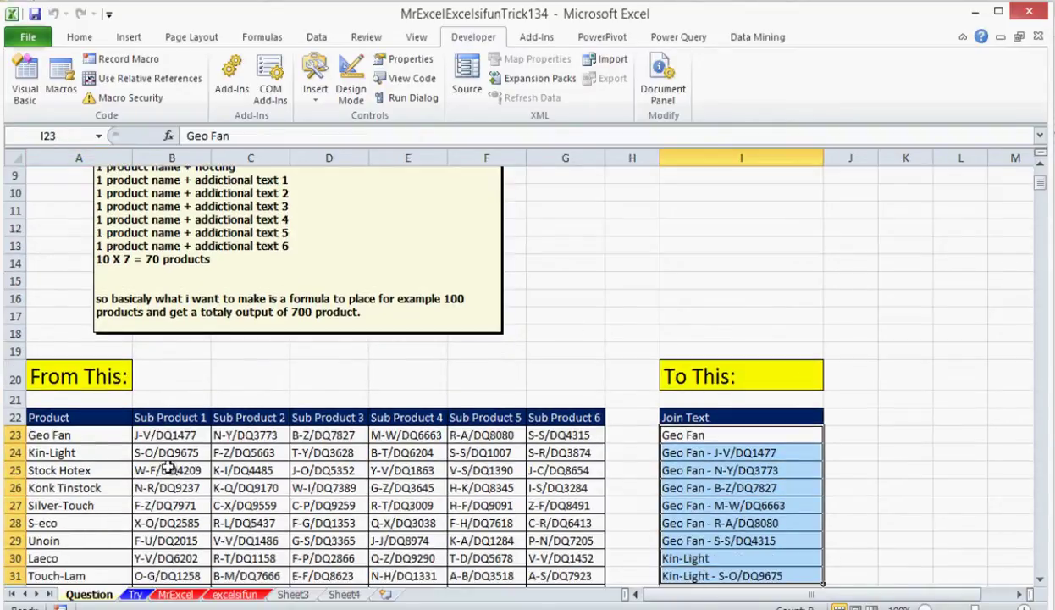
pyautogui.moveTo(156, 415)
pyautogui.mouseDown()
pyautogui.moveTo(247, 431)
pyautogui.moveTo(570, 393)
pyautogui.moveTo(571, 431)
pyautogui.mouseUp()
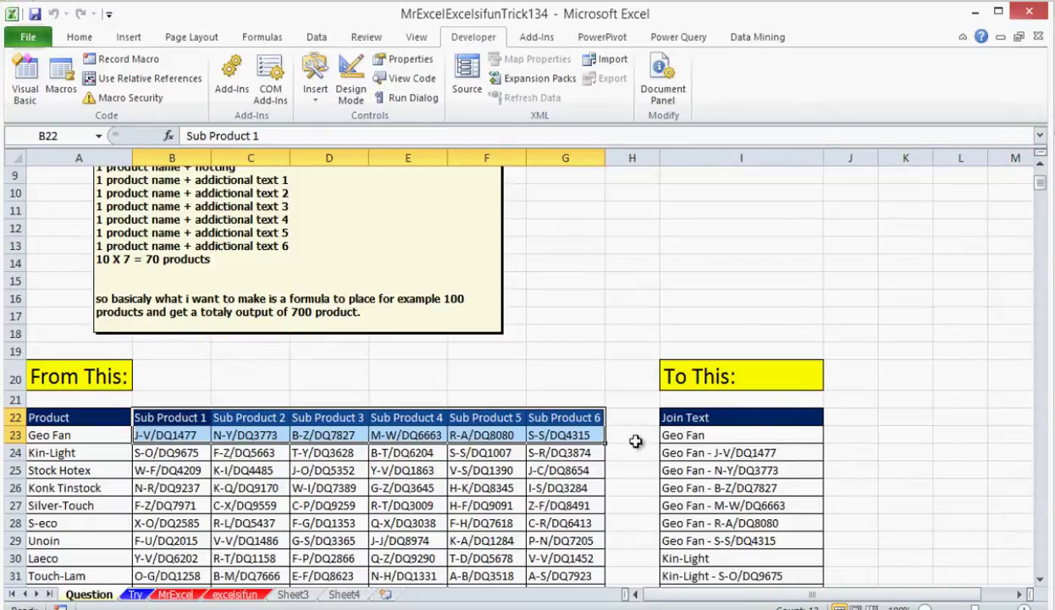
pyautogui.click(89, 436)
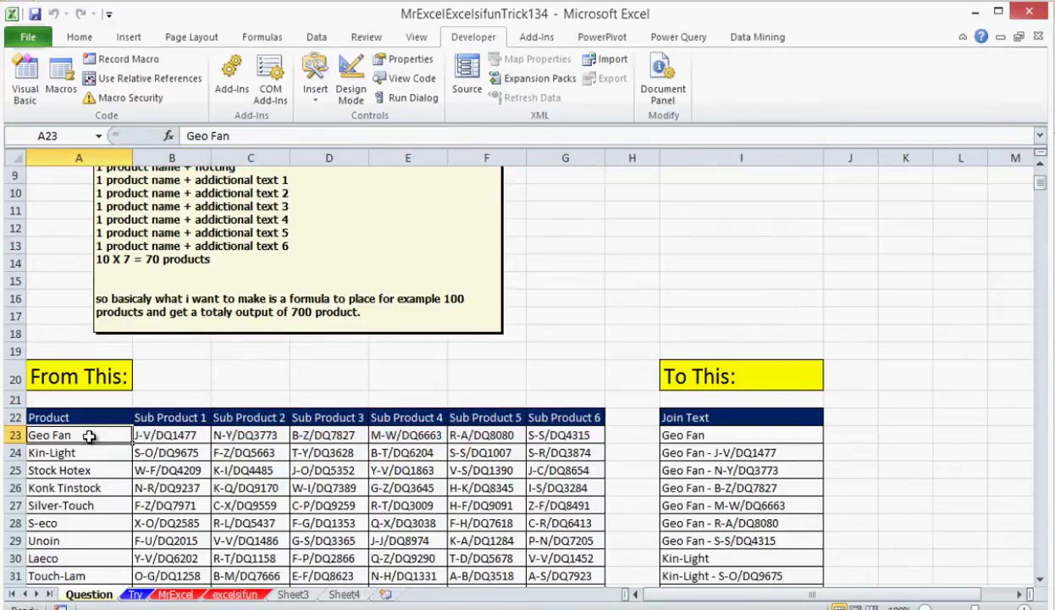
pyautogui.click(168, 434)
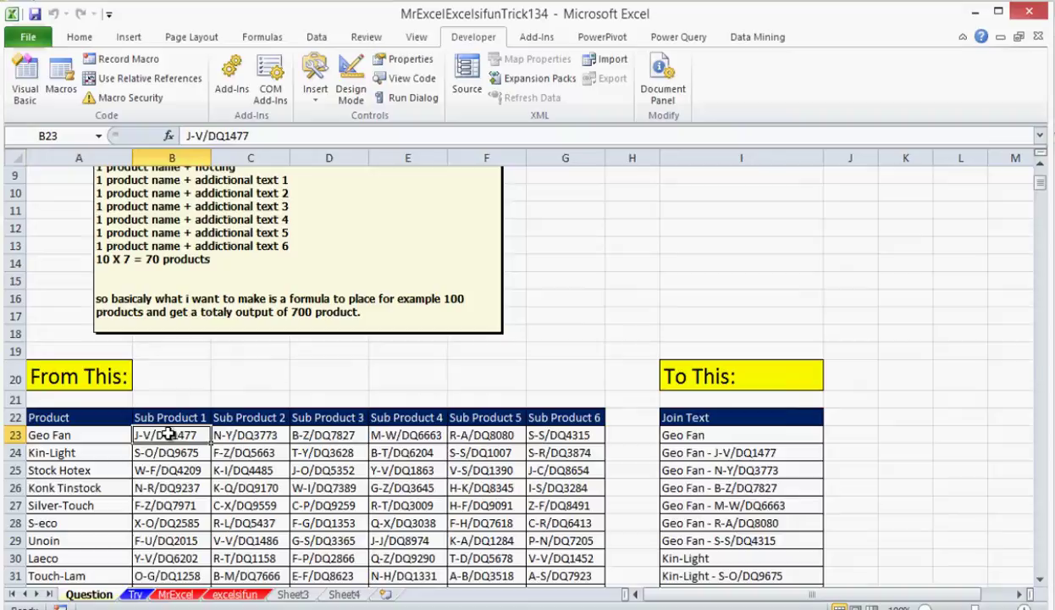
pyautogui.click(702, 436)
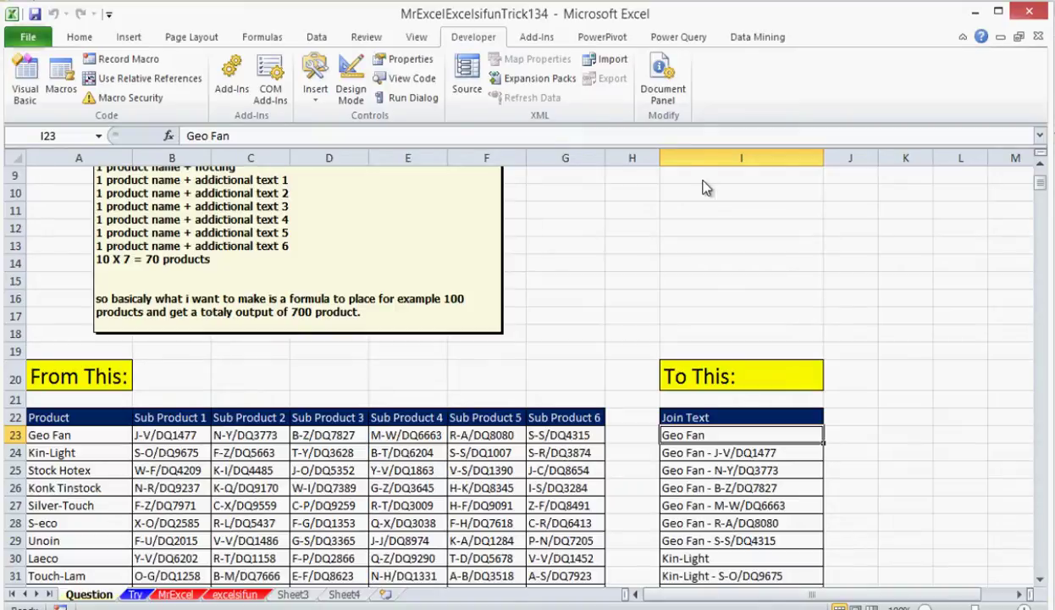
# Step: Step into the Unwind macro and maximize its code window in the VBA editor
pyautogui.click(61, 78)
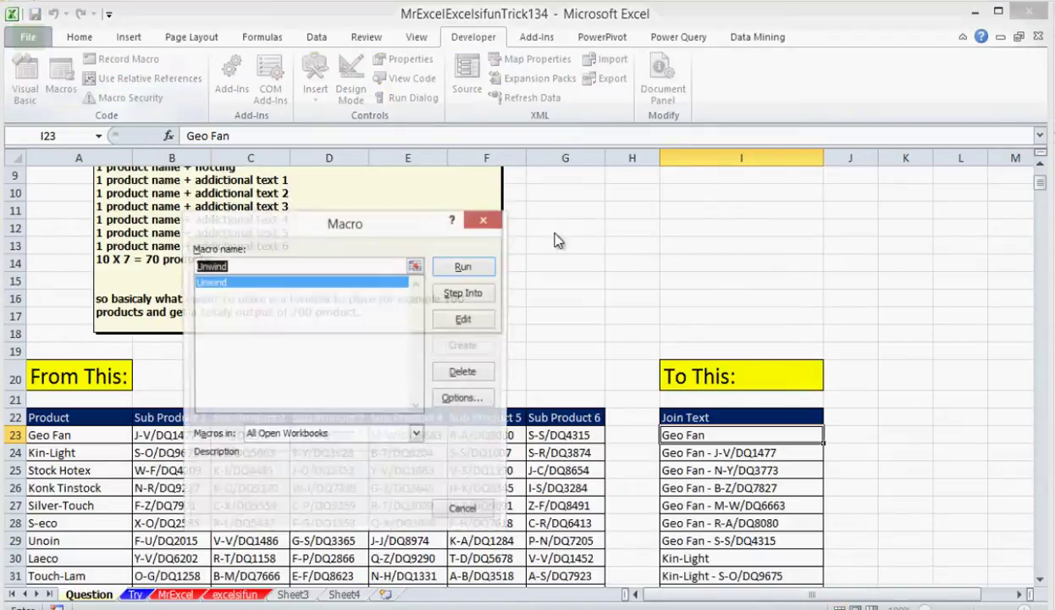
pyautogui.click(476, 302)
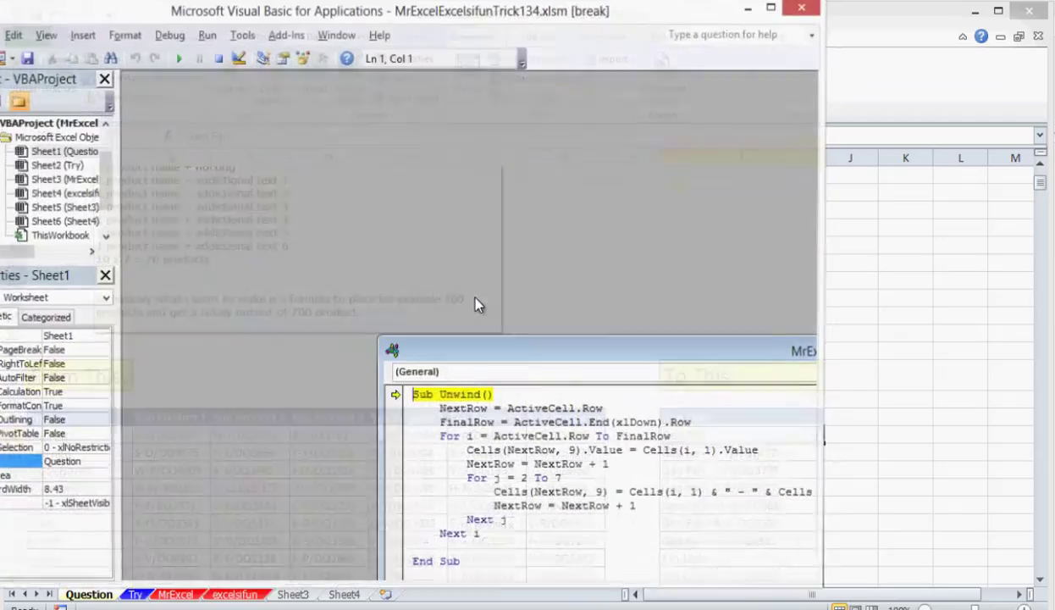
pyautogui.moveTo(503, 351); pyautogui.dragTo(230, 148)
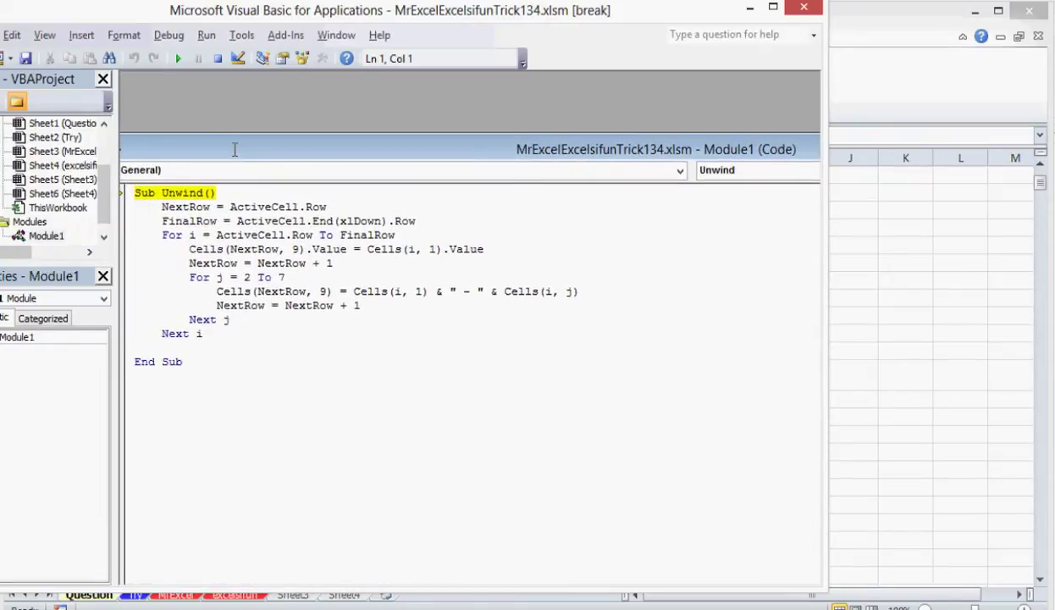
pyautogui.doubleClick(230, 148)
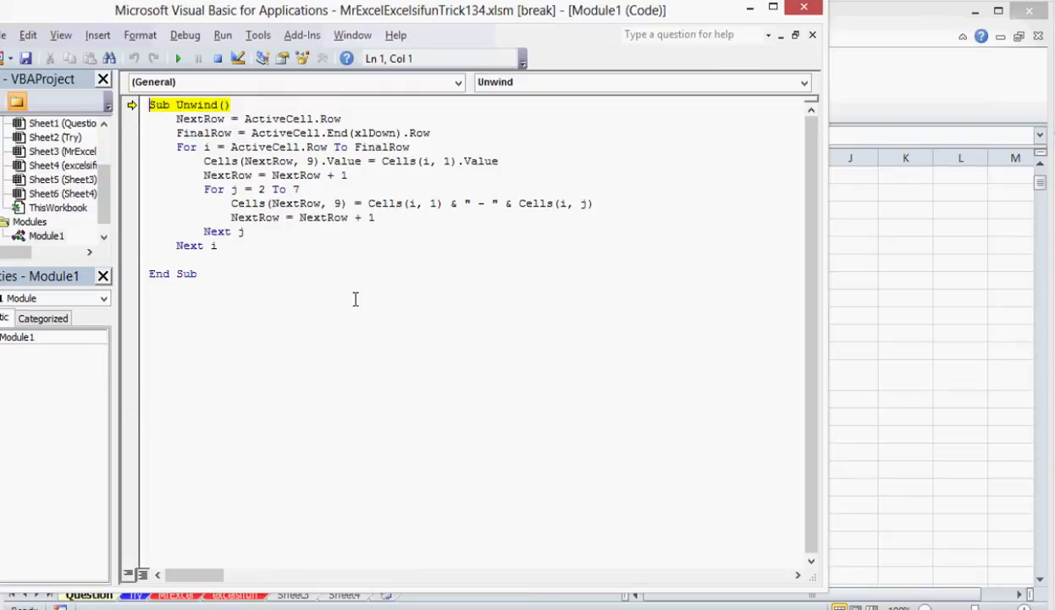
# Step: Close the VBA editor and confirm stopping the Unwind debugger
pyautogui.moveTo(653, 15); pyautogui.dragTo(697, 18)
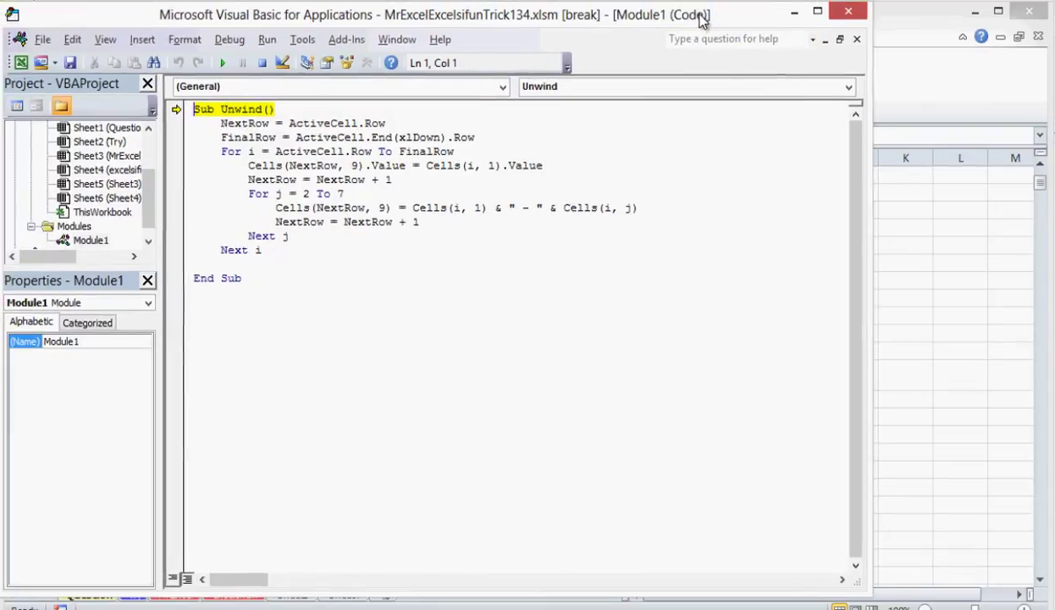
pyautogui.click(841, 23)
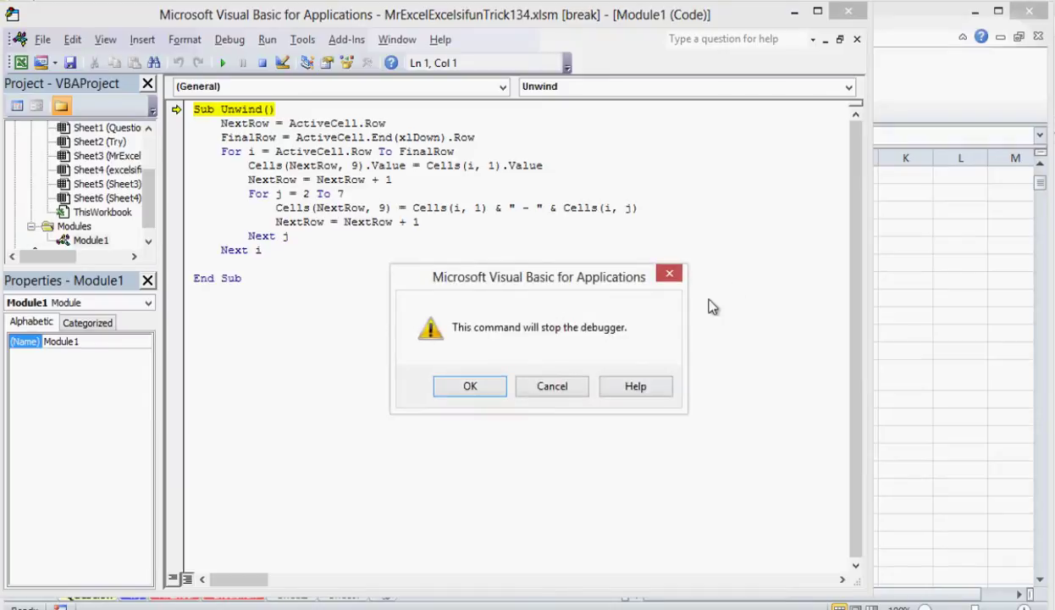
pyautogui.click(552, 384)
pyautogui.click(843, 12)
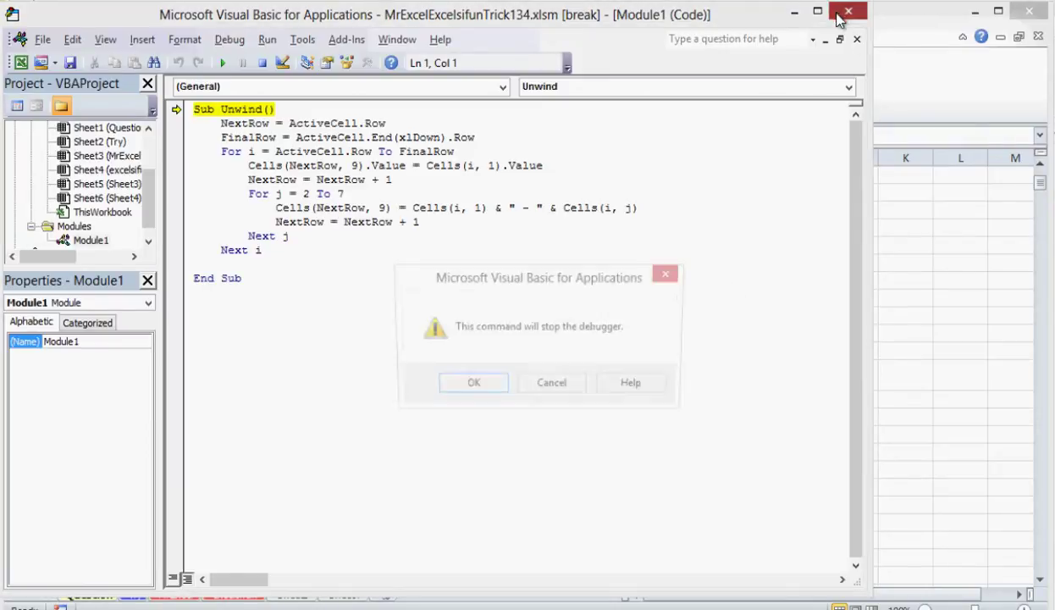
pyautogui.click(490, 385)
# Step: On the excelsifun sheet, show J7's full INDEX formula in the expanded formula bar
pyautogui.click(293, 596)
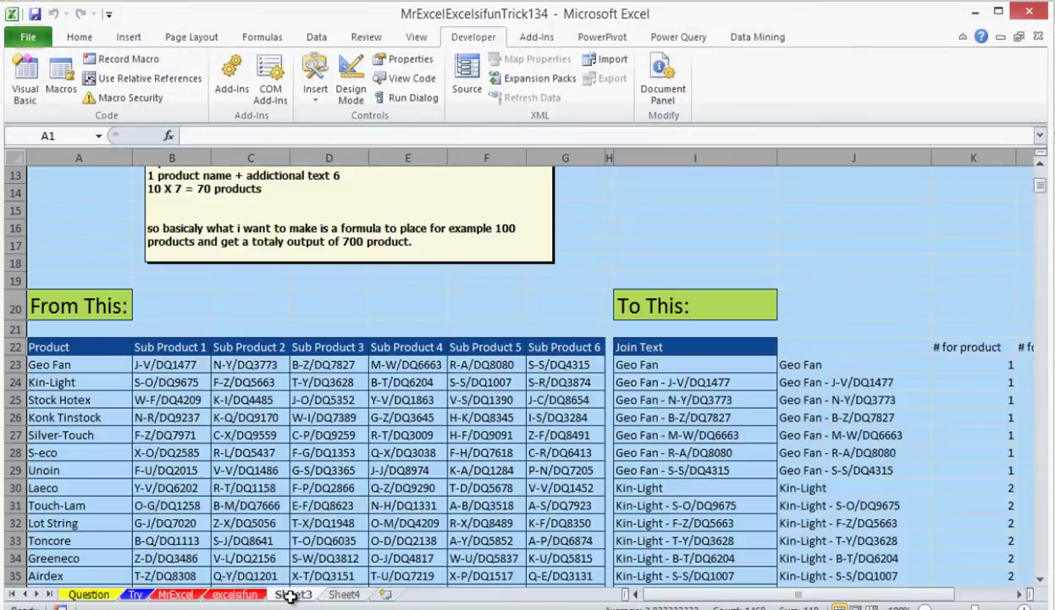
pyautogui.click(227, 595)
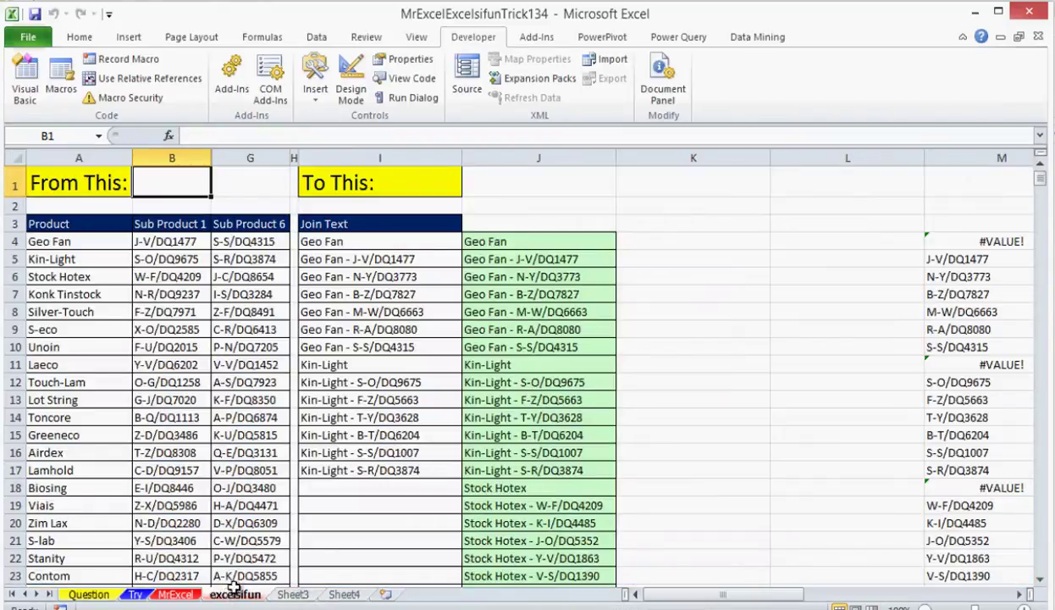
pyautogui.moveTo(283, 452)
pyautogui.mouseDown()
pyautogui.moveTo(139, 415)
pyautogui.moveTo(14, 267)
pyautogui.mouseUp()
pyautogui.click(338, 259)
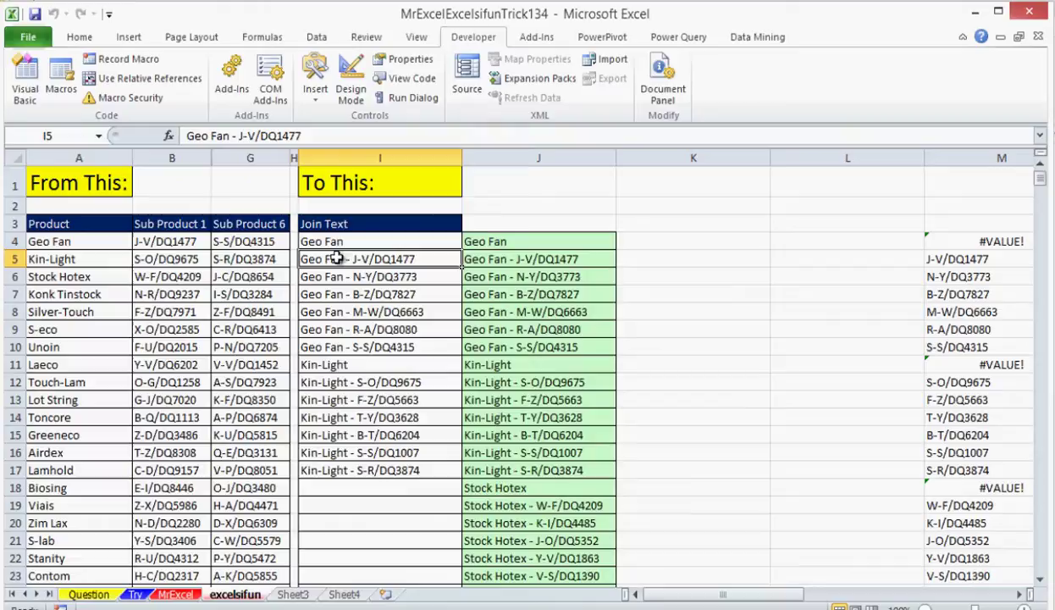
pyautogui.click(355, 290)
pyautogui.click(581, 297)
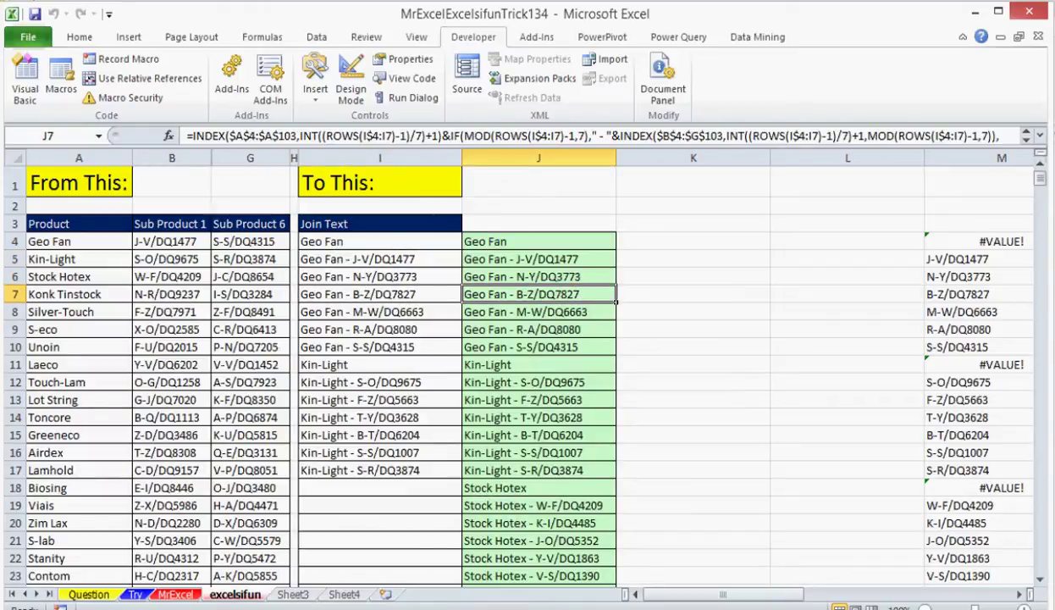
pyautogui.click(1025, 135)
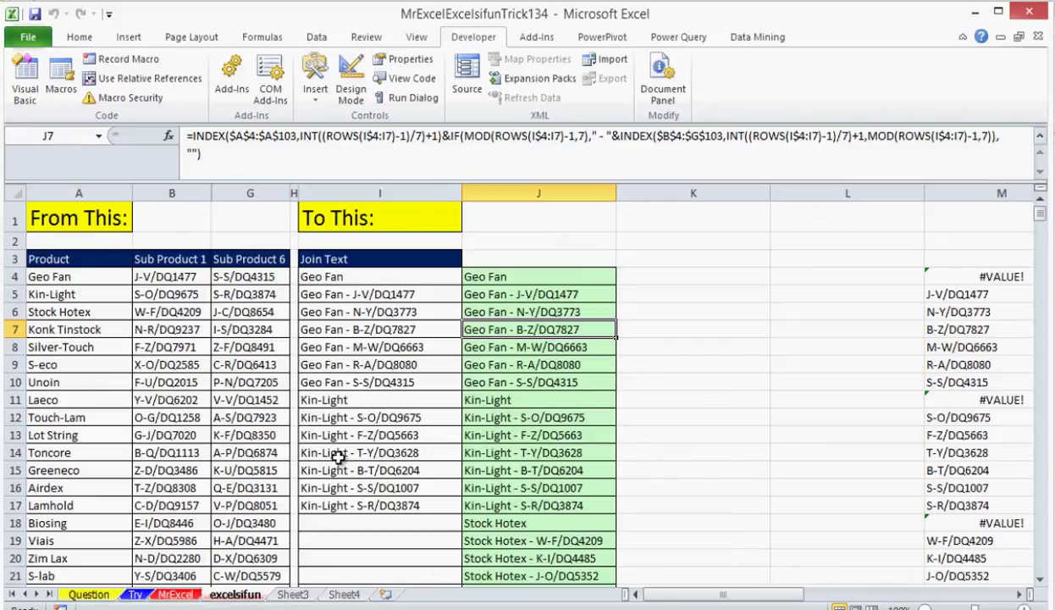
# Step: On the Try sheet, insert a blank column B before Sub Product 1
pyautogui.click(140, 595)
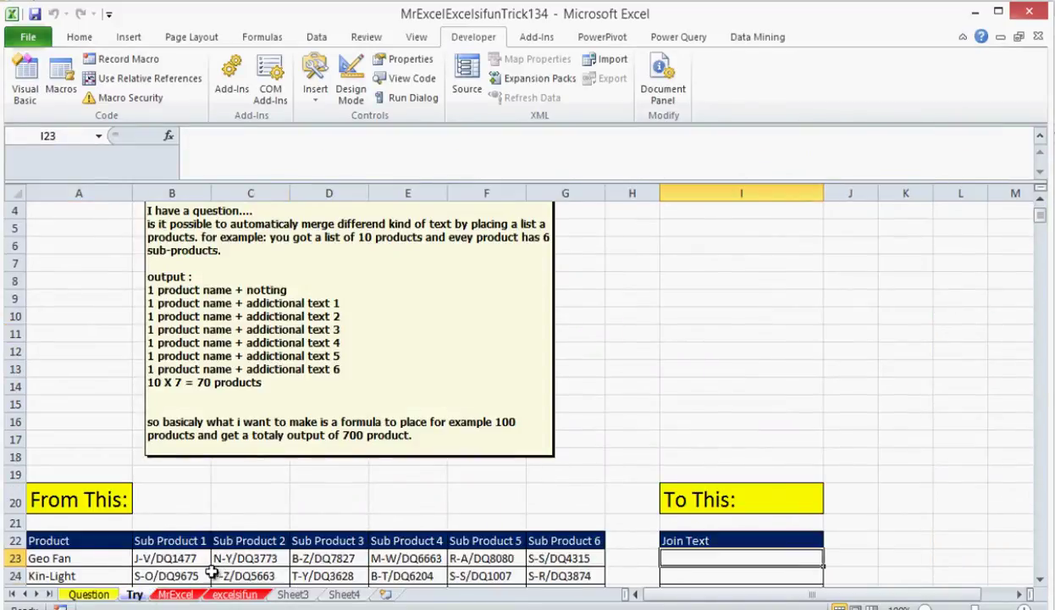
pyautogui.moveTo(227, 576); pyautogui.dragTo(245, 584)
pyautogui.click(176, 471)
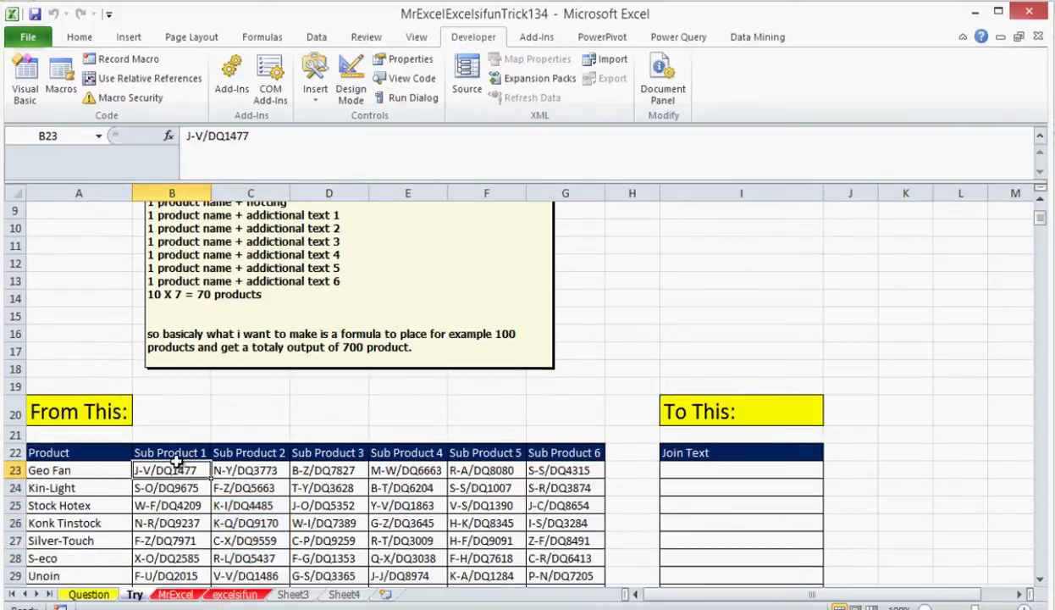
pyautogui.click(181, 460)
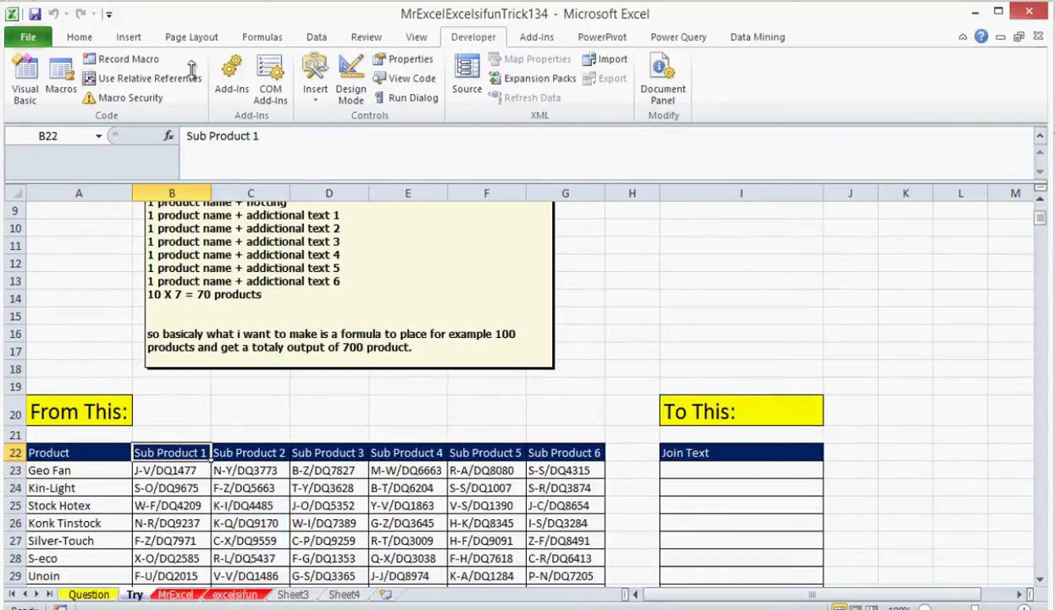
pyautogui.rightClick(177, 195)
pyautogui.click(218, 305)
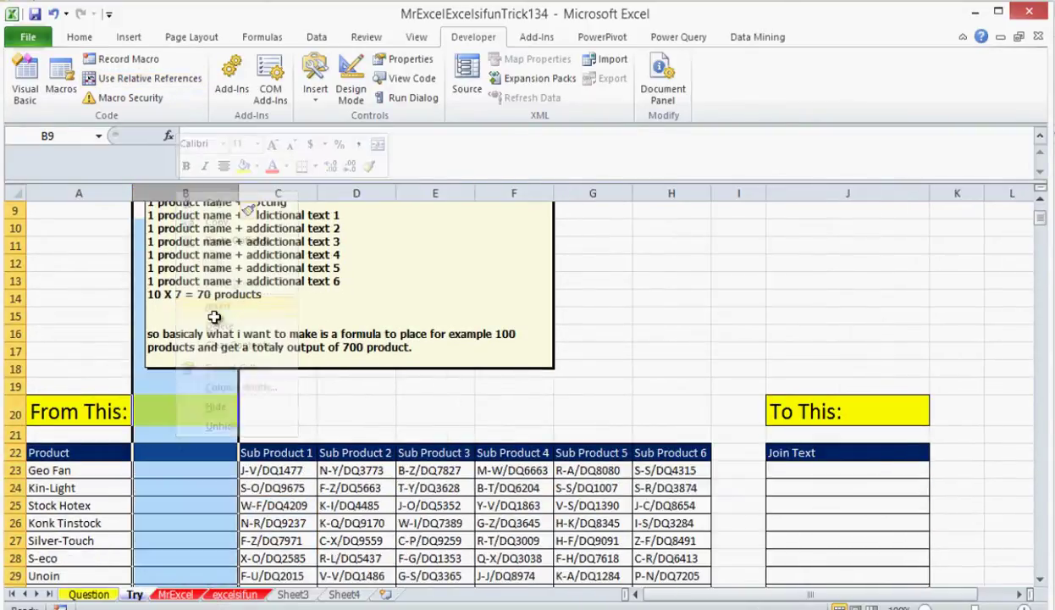
# Step: Head the new column 'Replace' in B22 and begin making A22:H122 a table
pyautogui.click(206, 484)
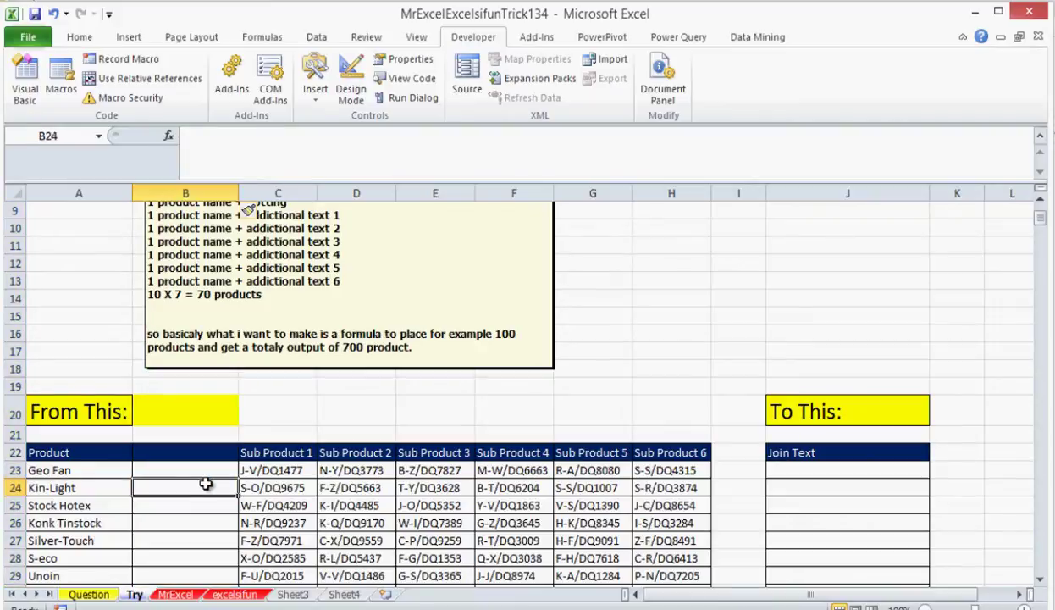
pyautogui.click(95, 472)
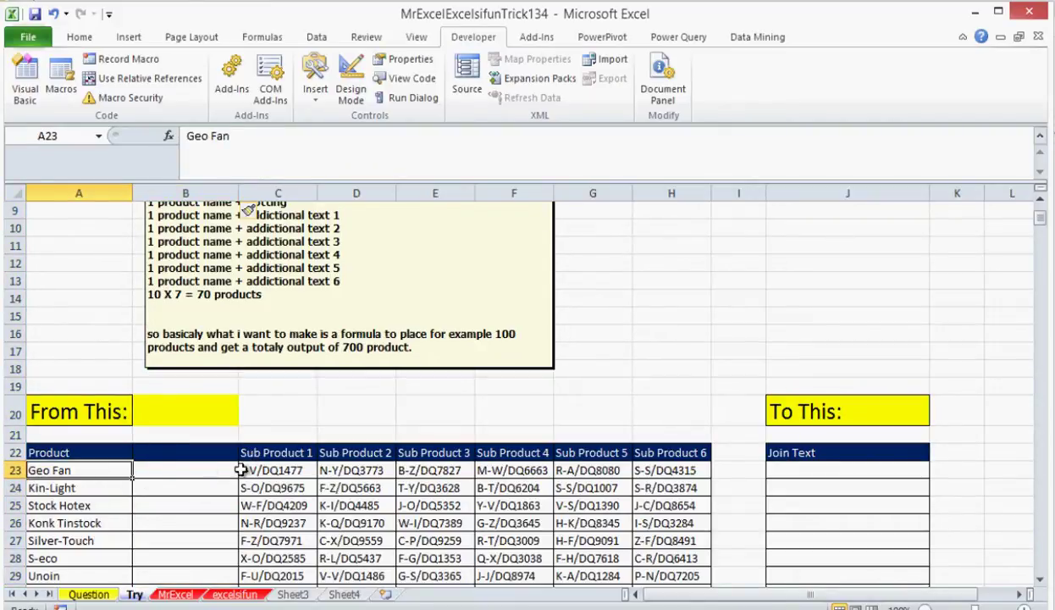
pyautogui.click(183, 449)
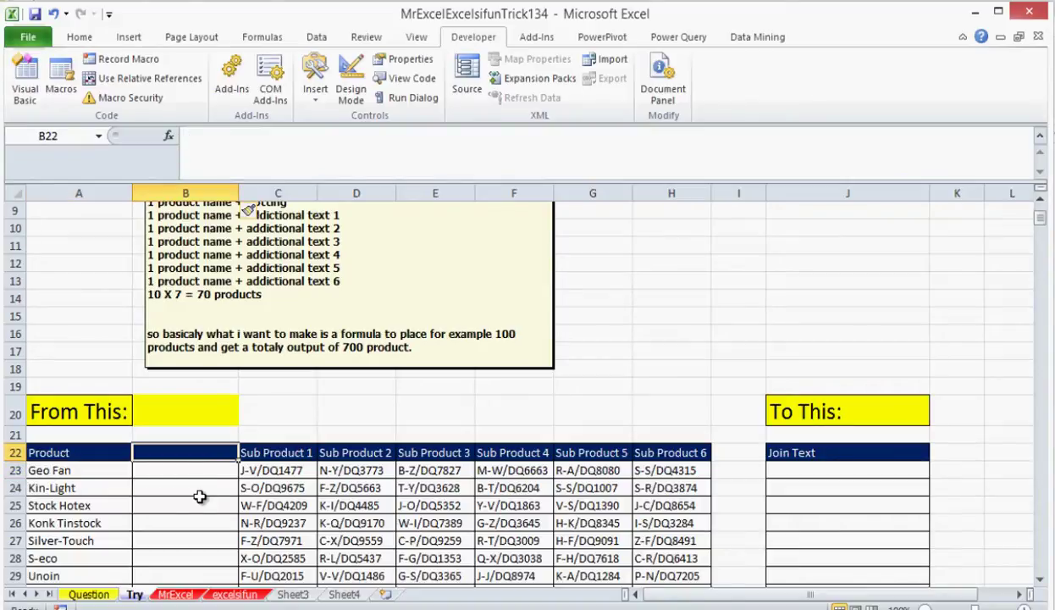
pyautogui.write('Replace')
pyautogui.press('Return')
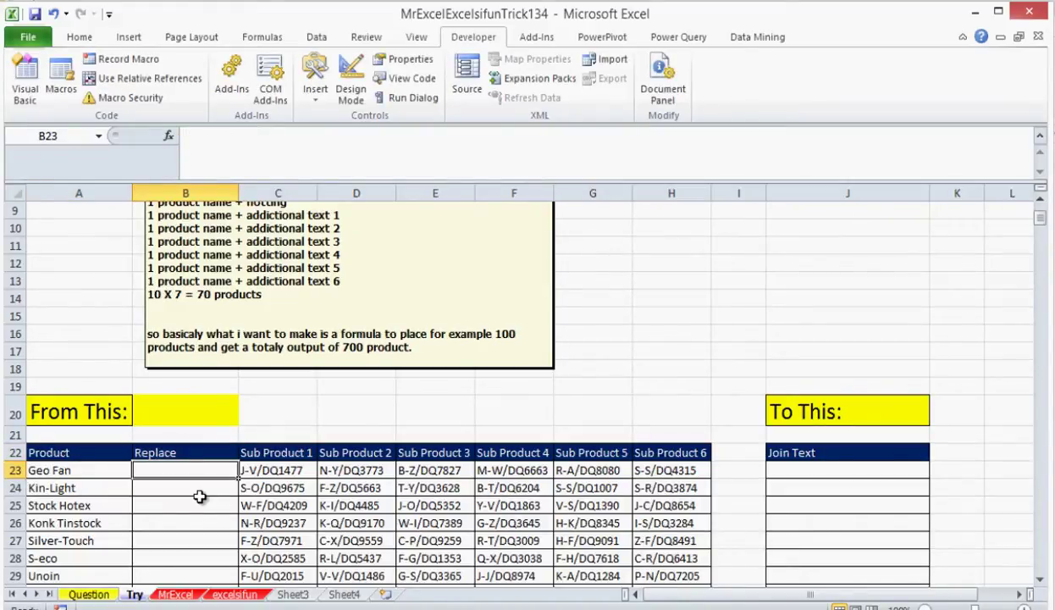
pyautogui.hotkey('ctrl', 't')
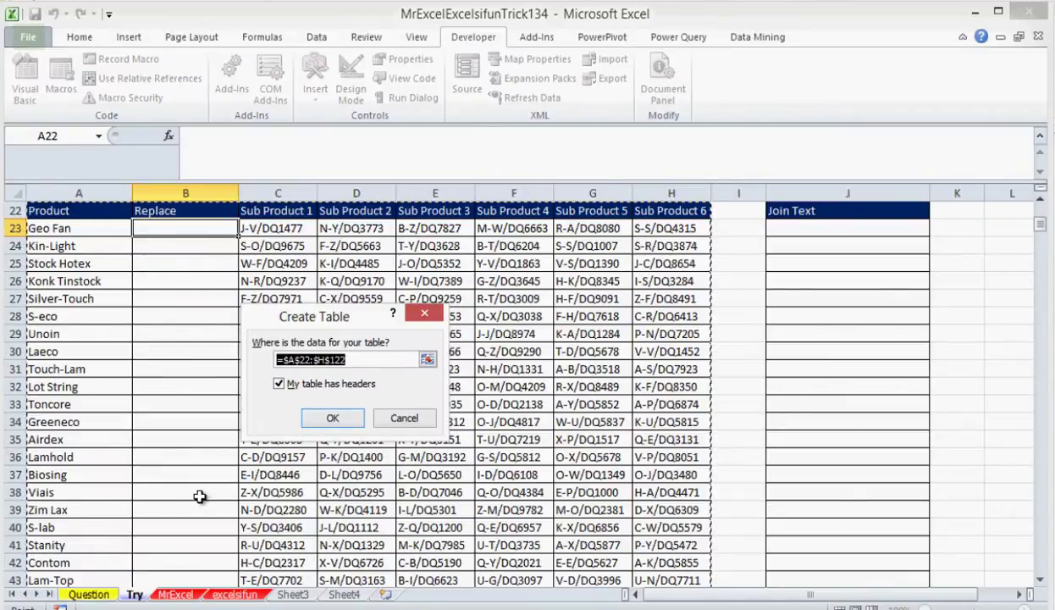
pyautogui.press('Return')
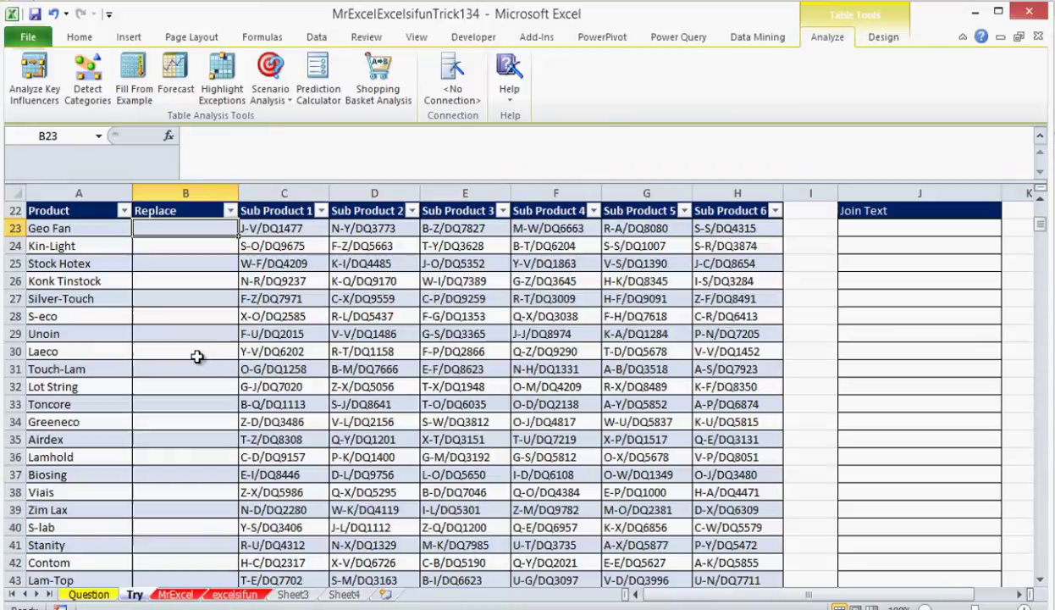
pyautogui.click(188, 223)
pyautogui.write('=i')
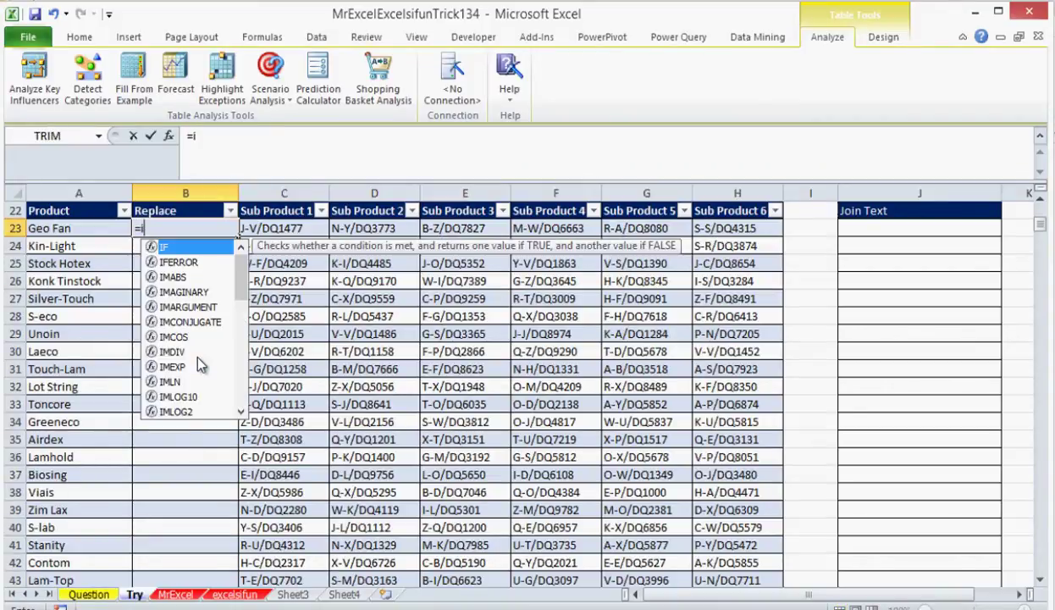
pyautogui.write('f(')
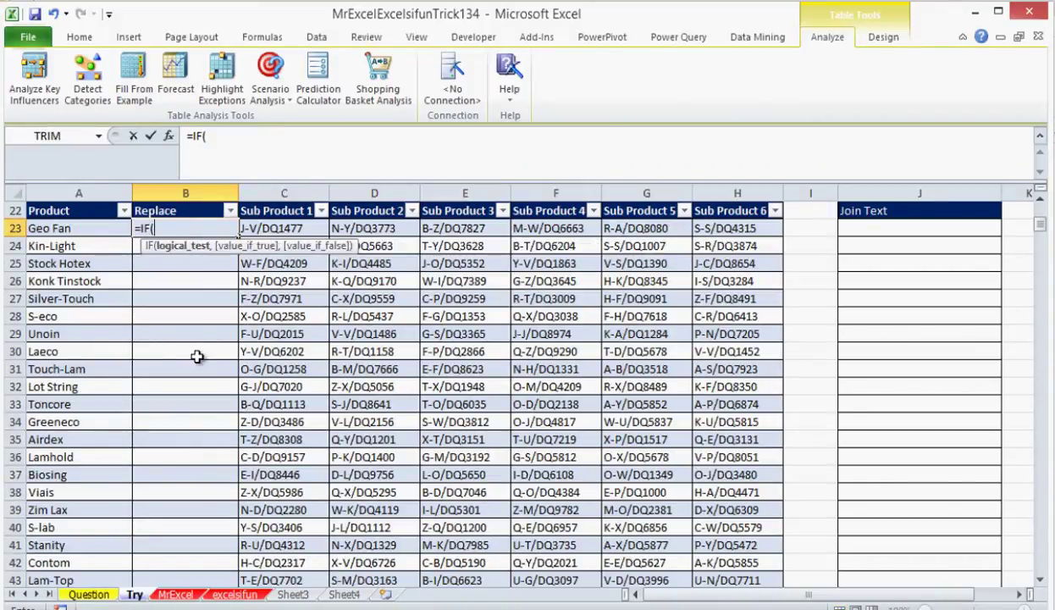
pyautogui.write(' isbl')
pyautogui.press('Tab')
pyautogui.press('Left')
pyautogui.write(')')
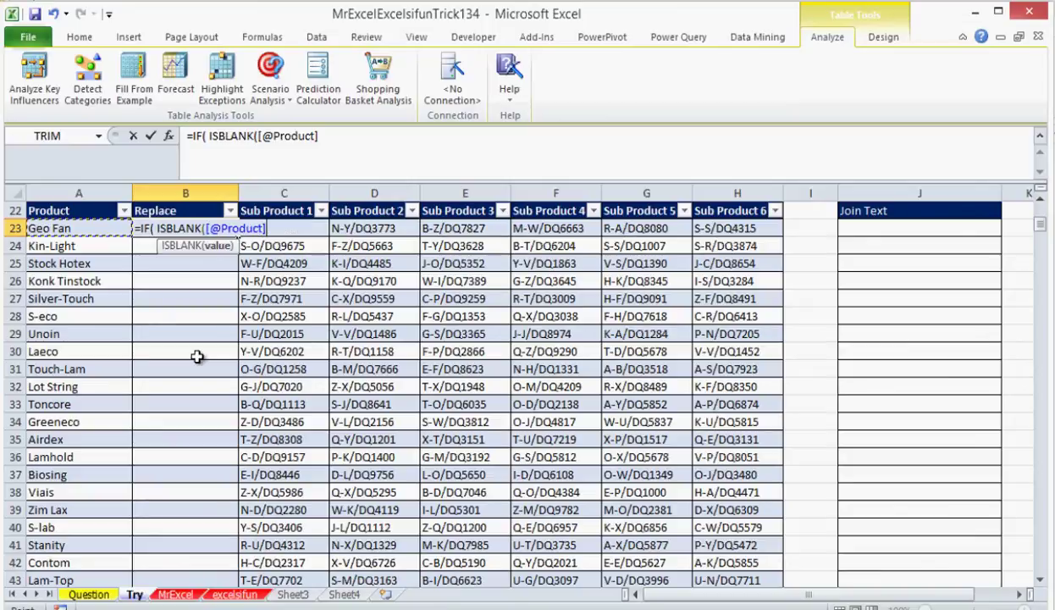
pyautogui.write(',')
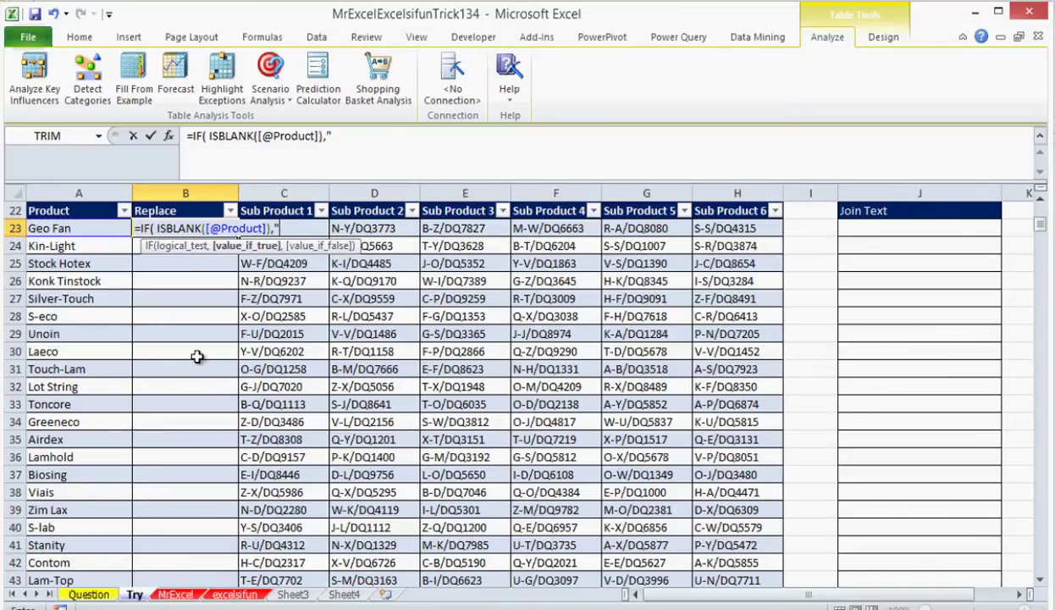
pyautogui.write('"","')
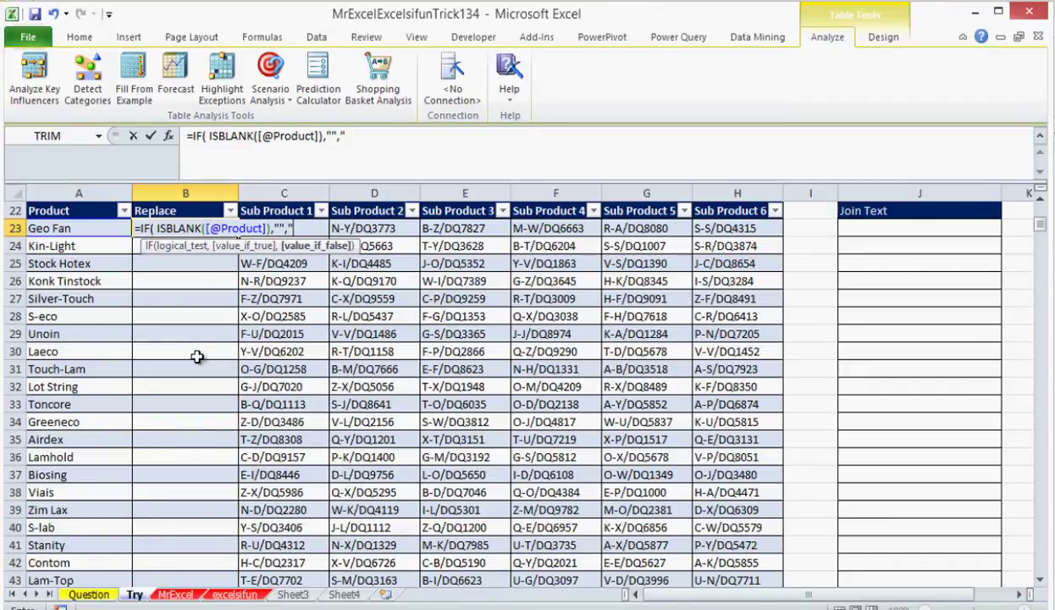
pyautogui.write('Replace")')
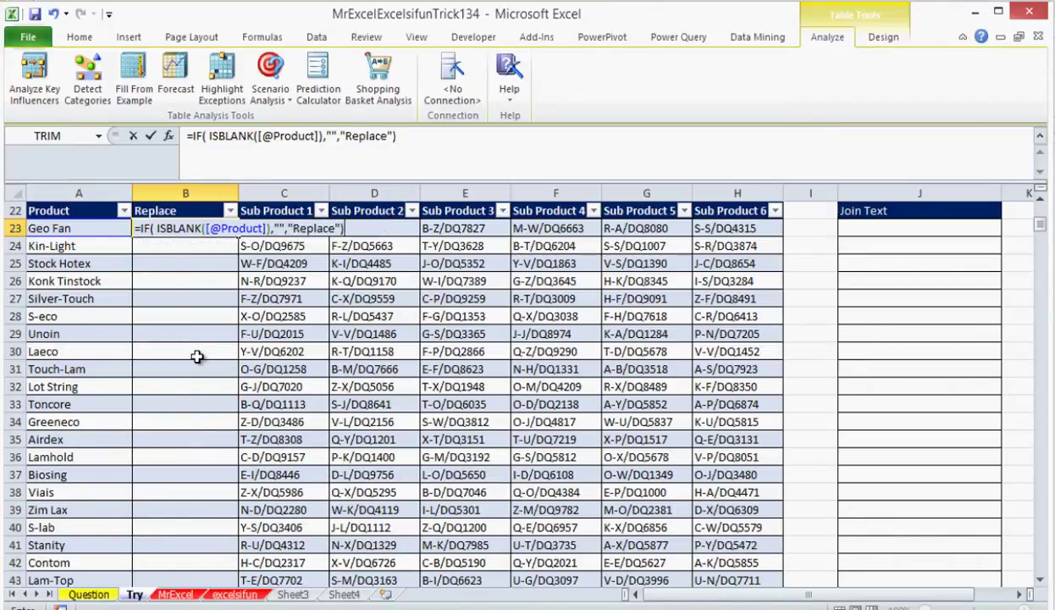
pyautogui.press('Return')
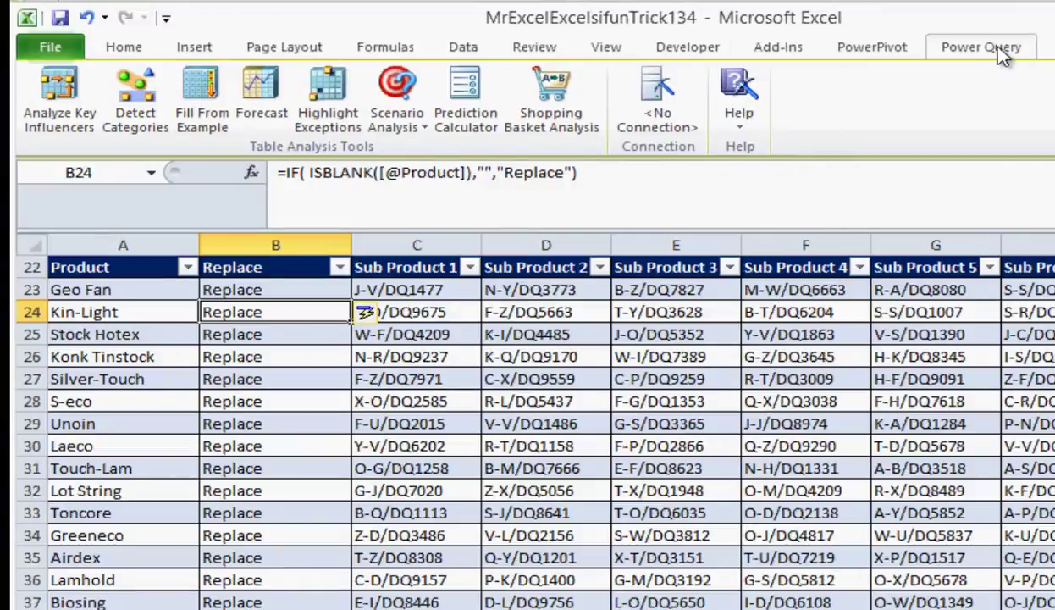
# Step: Load the product table into the Power Query editor with From Table
pyautogui.click(999, 51)
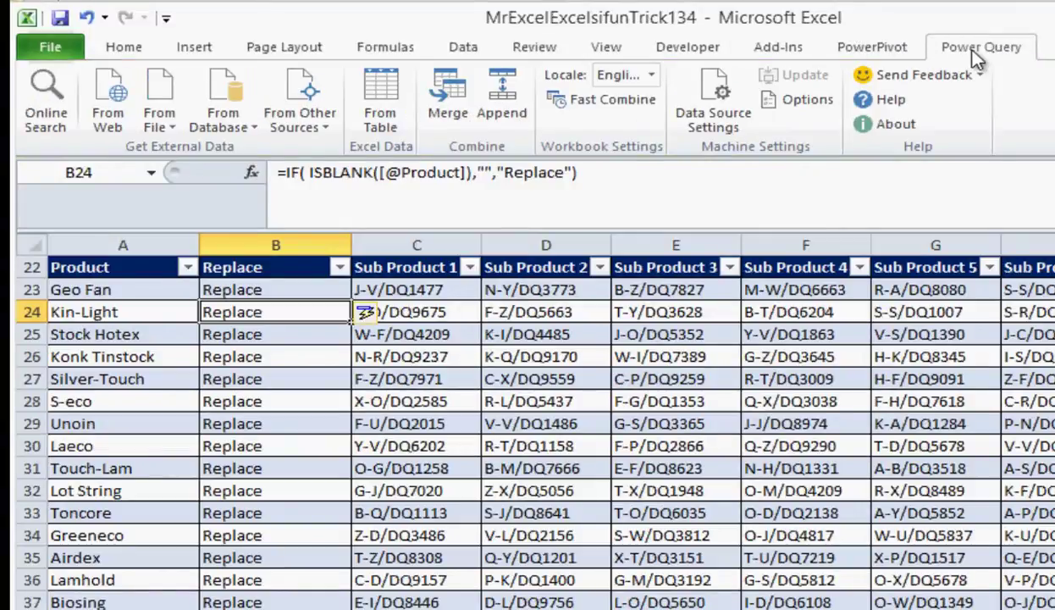
pyautogui.click(379, 129)
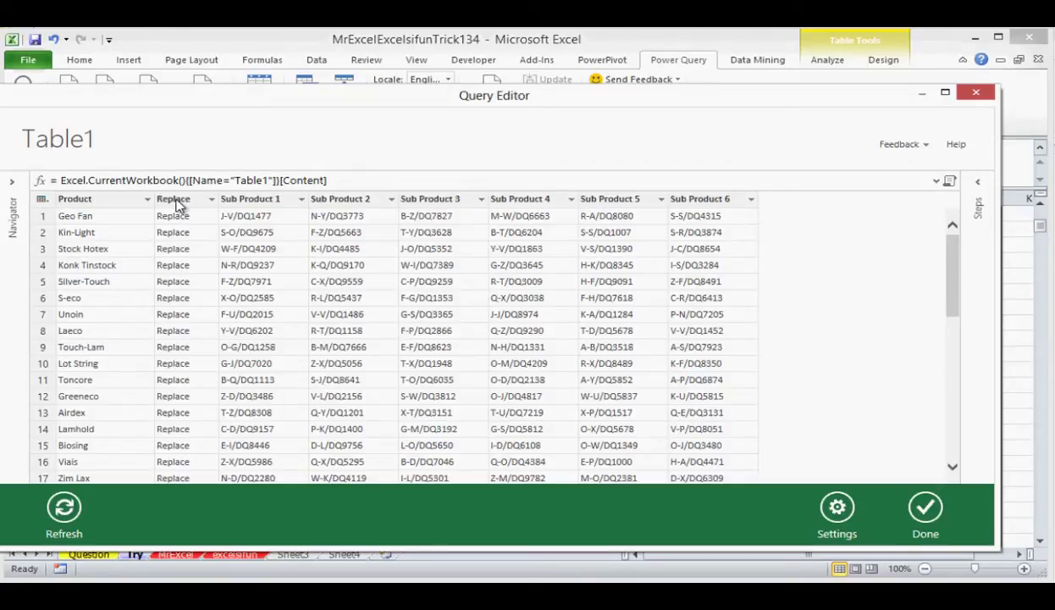
# Step: Unpivot the Replace through Sub Product 6 columns into Attribute and Value rows
pyautogui.click(178, 203)
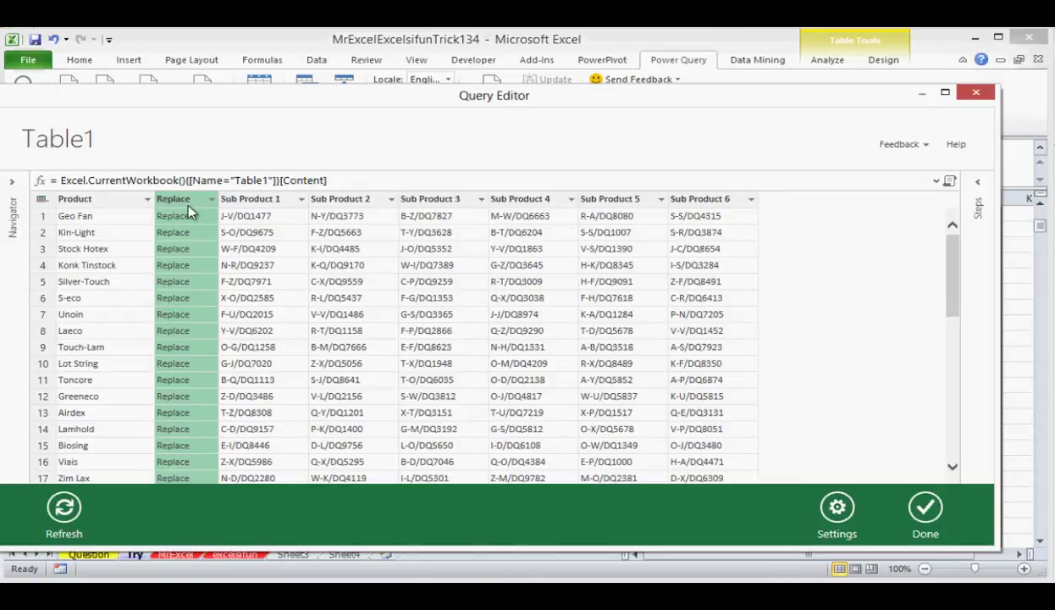
pyautogui.keyDown('shift'); pyautogui.click(730, 202); pyautogui.keyUp('shift')
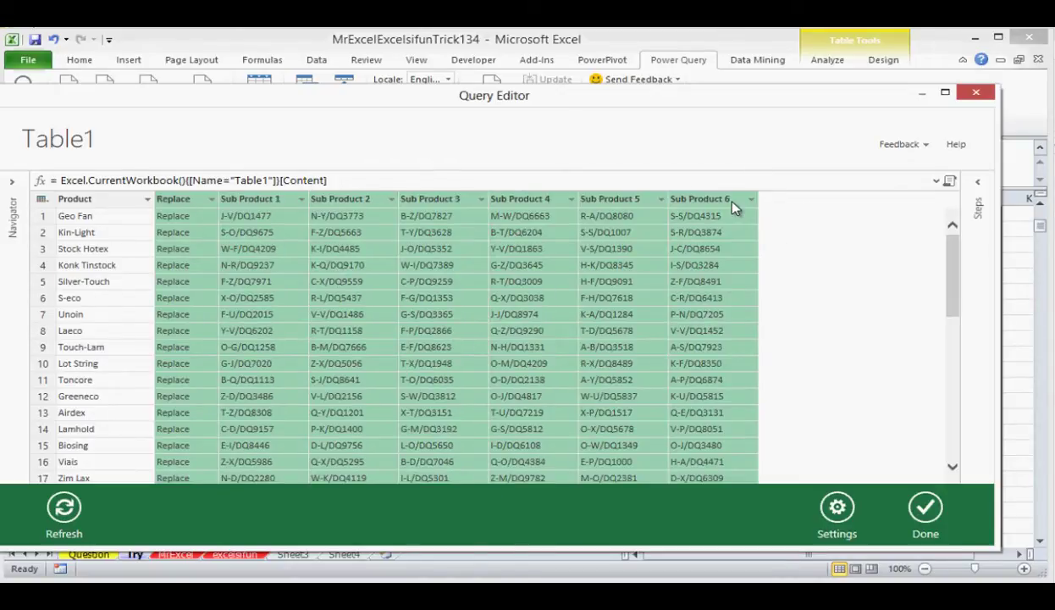
pyautogui.rightClick(733, 206)
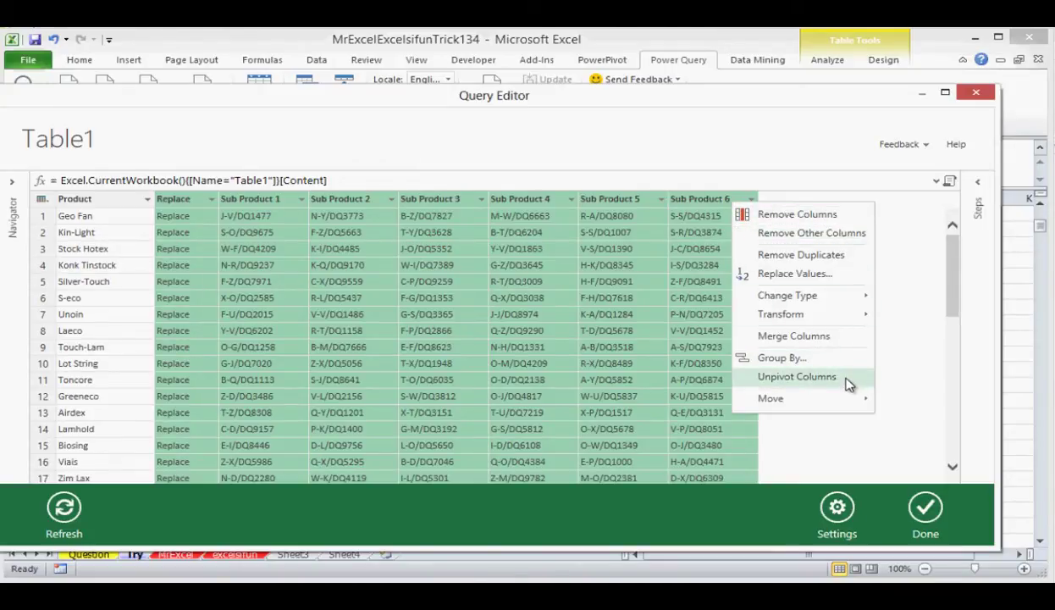
pyautogui.click(806, 374)
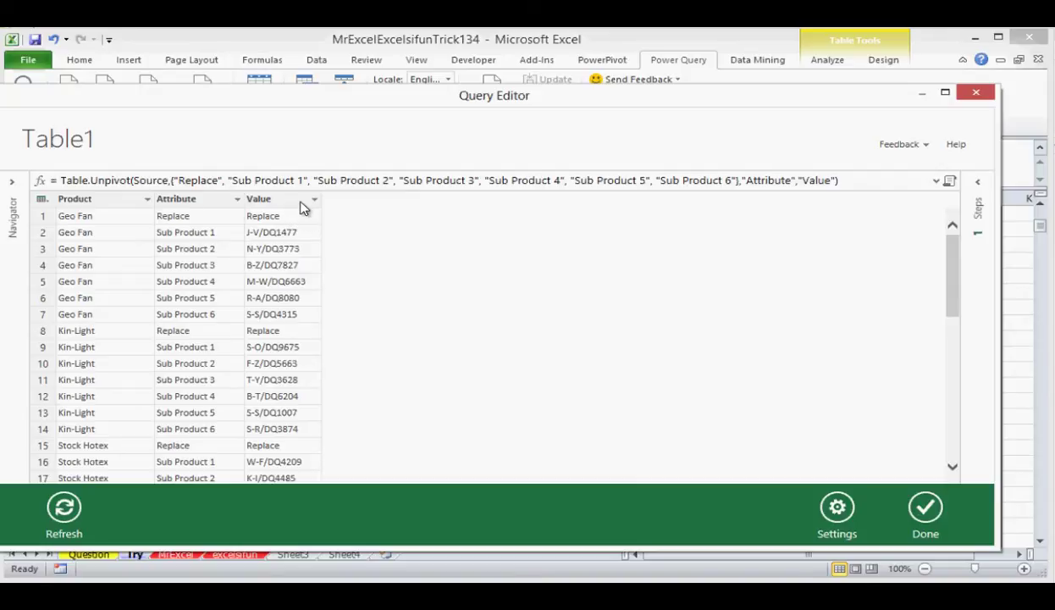
# Step: Add a Custom column with the formula [Product] & " - " & [Value]
pyautogui.rightClick(303, 206)
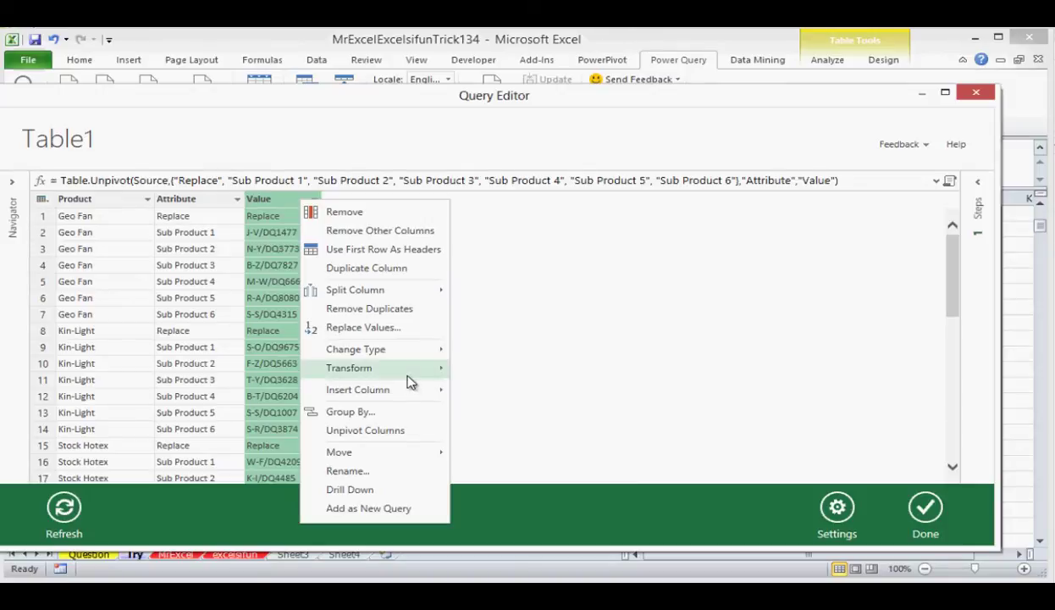
pyautogui.moveTo(359, 389)
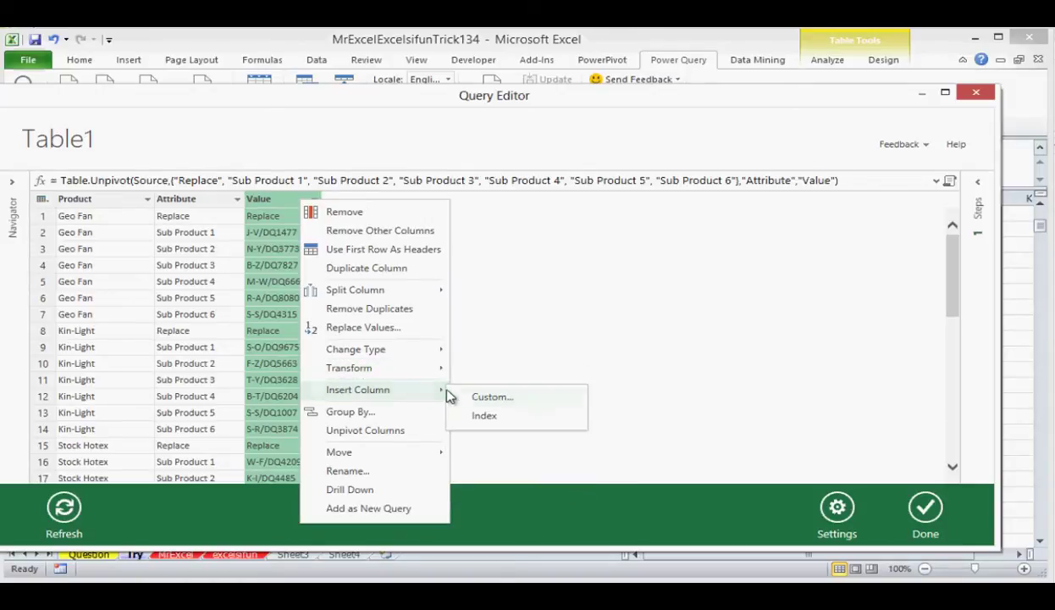
pyautogui.click(462, 398)
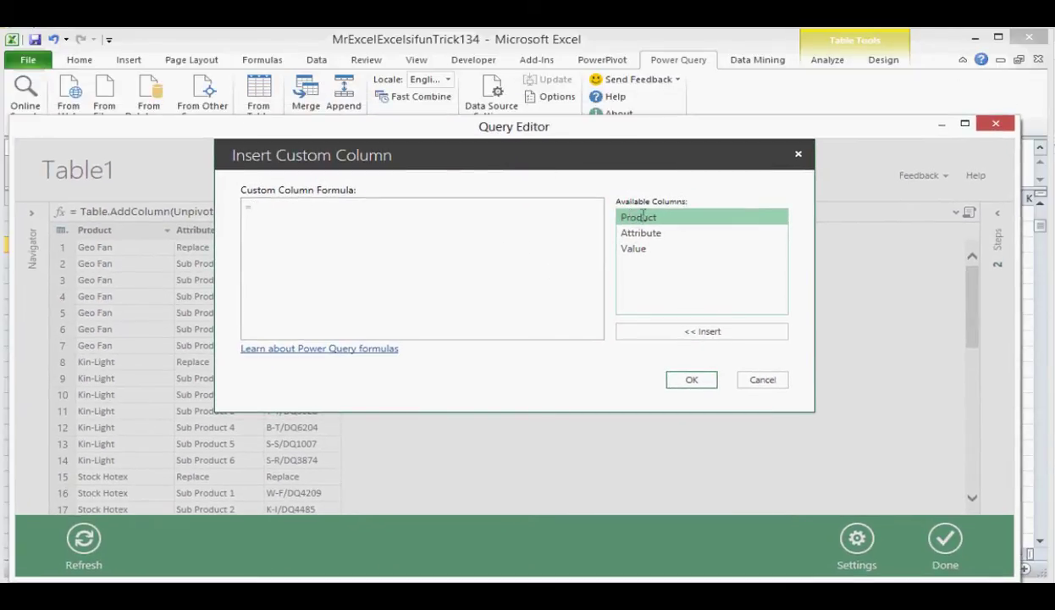
pyautogui.doubleClick(624, 189)
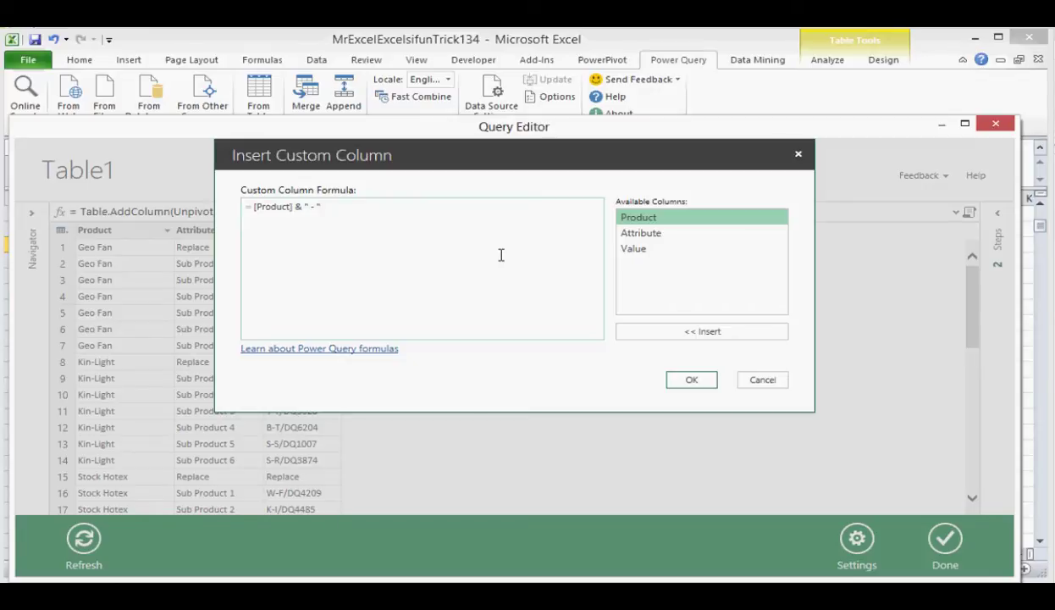
pyautogui.doubleClick(637, 258)
pyautogui.click(675, 378)
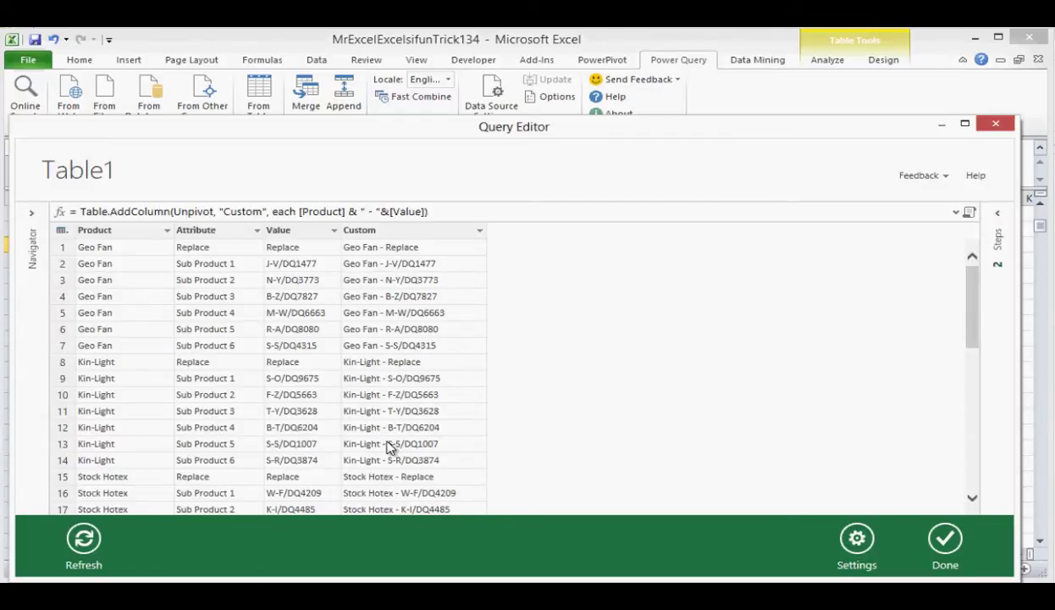
# Step: Remove the Product, Attribute and Value columns from the query
pyautogui.click(295, 239)
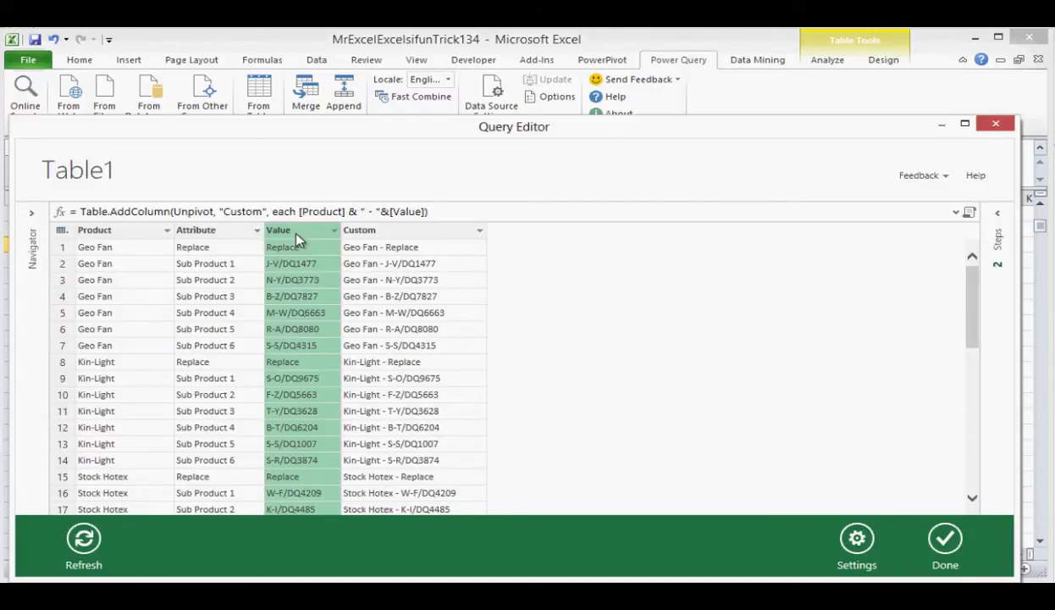
pyautogui.keyDown('shift'); pyautogui.click(142, 229); pyautogui.keyUp('shift')
pyautogui.rightClick(149, 233)
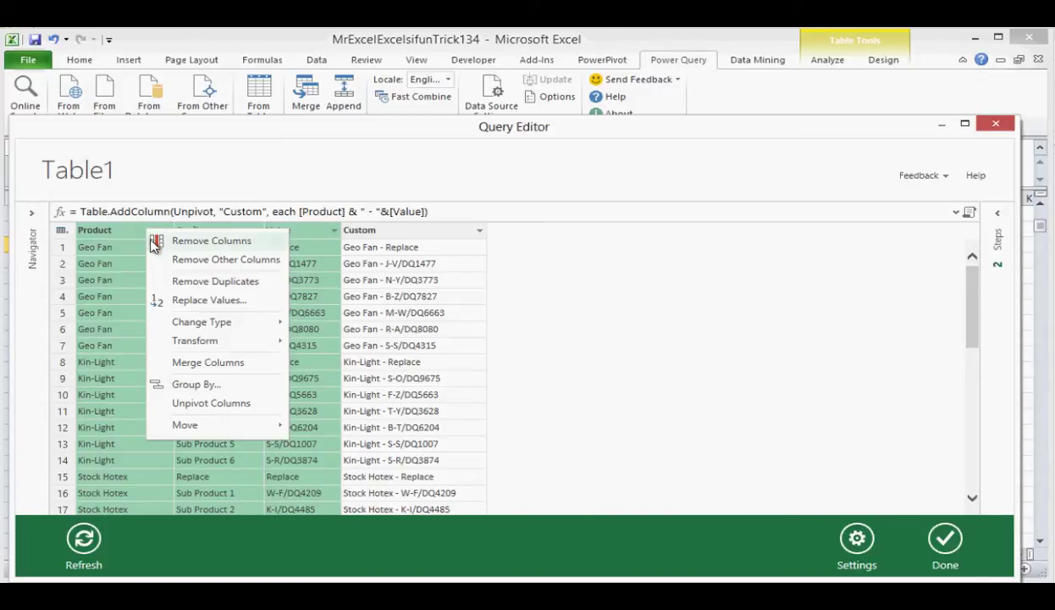
pyautogui.click(161, 240)
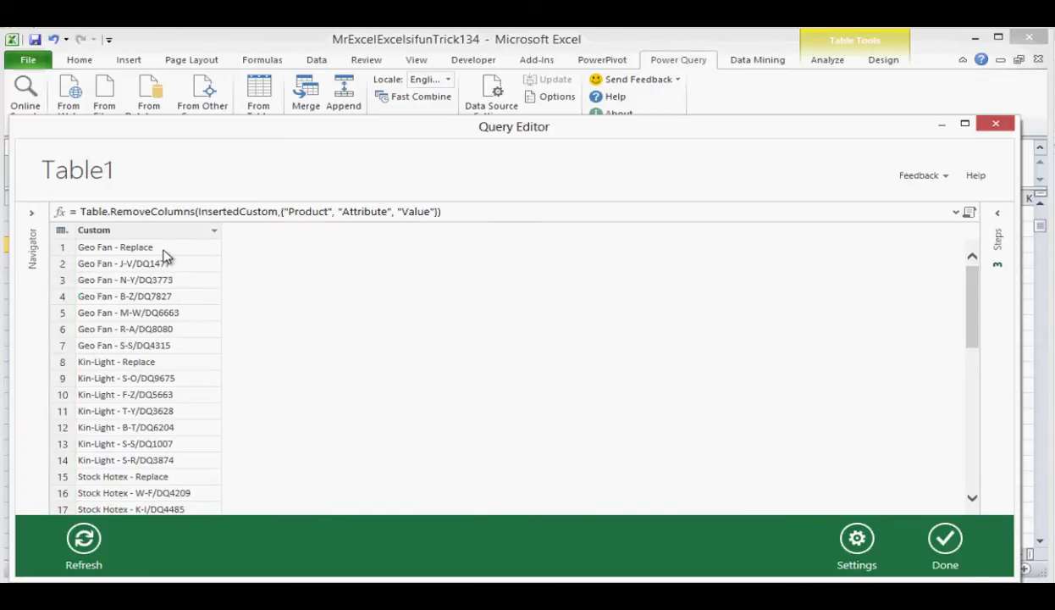
# Step: Rename the Custom column to 'Product and Subcat'
pyautogui.click(116, 234)
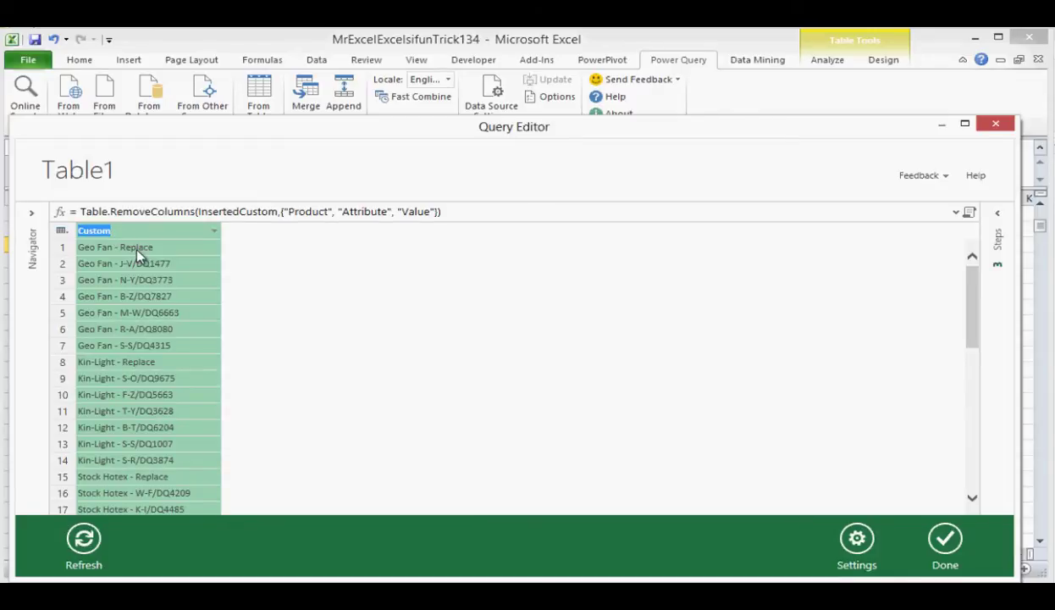
pyautogui.write('Product and Subcat')
pyautogui.press('Return')
pyautogui.click(142, 263)
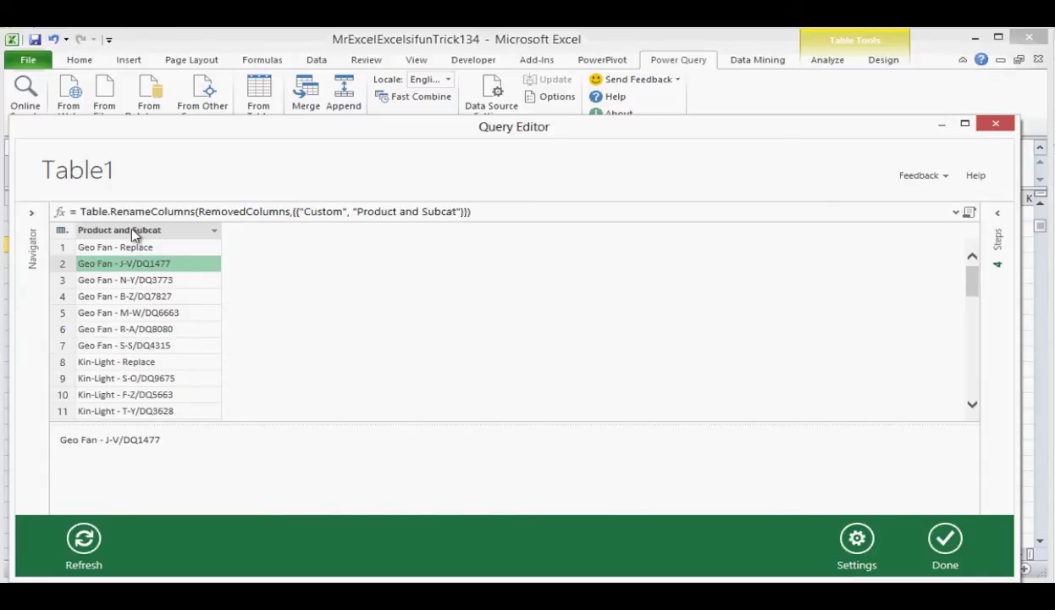
# Step: In Product and Subcat, replace ' - Replace' with nothing
pyautogui.rightClick(131, 231)
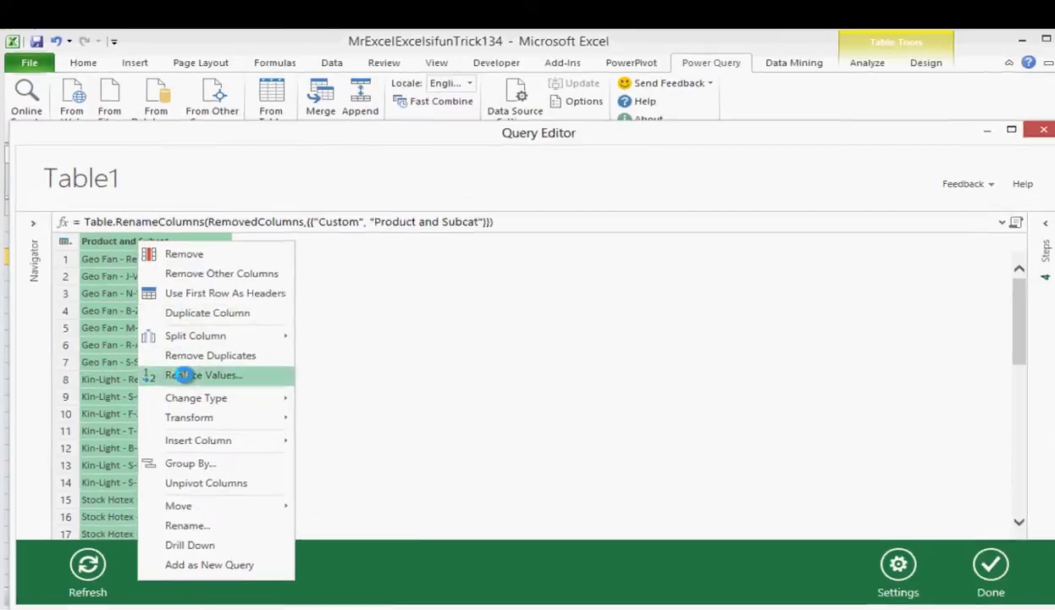
pyautogui.click(179, 362)
pyautogui.write('-')
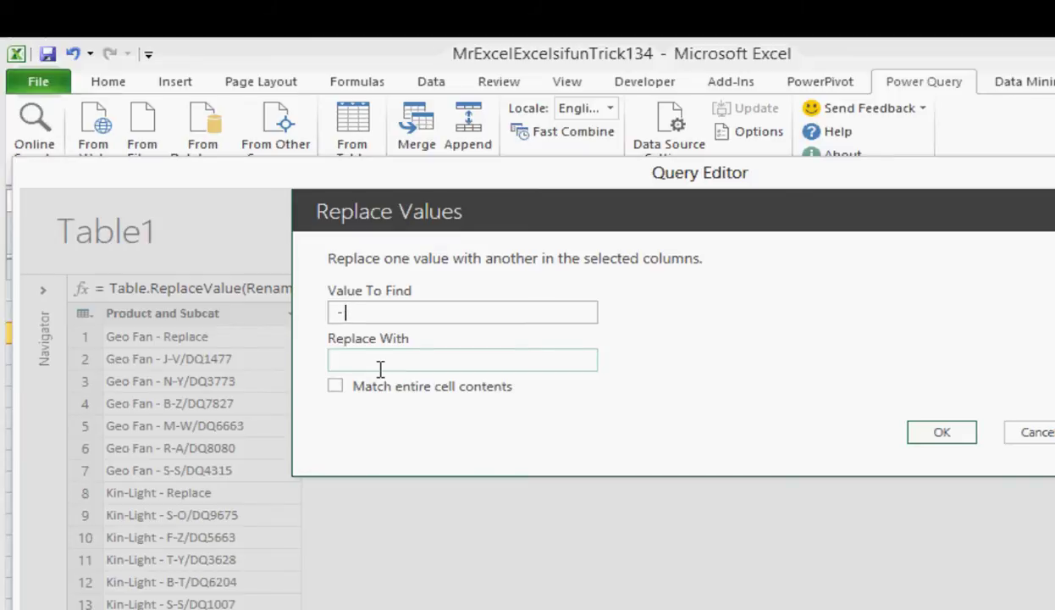
pyautogui.write('Repl')
pyautogui.write('ace')
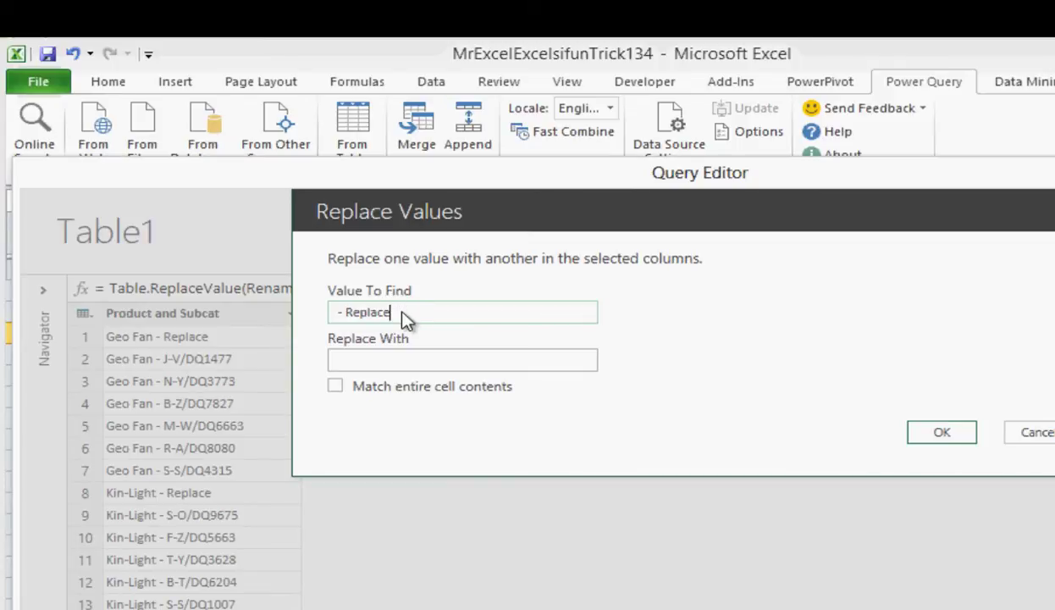
pyautogui.click(945, 432)
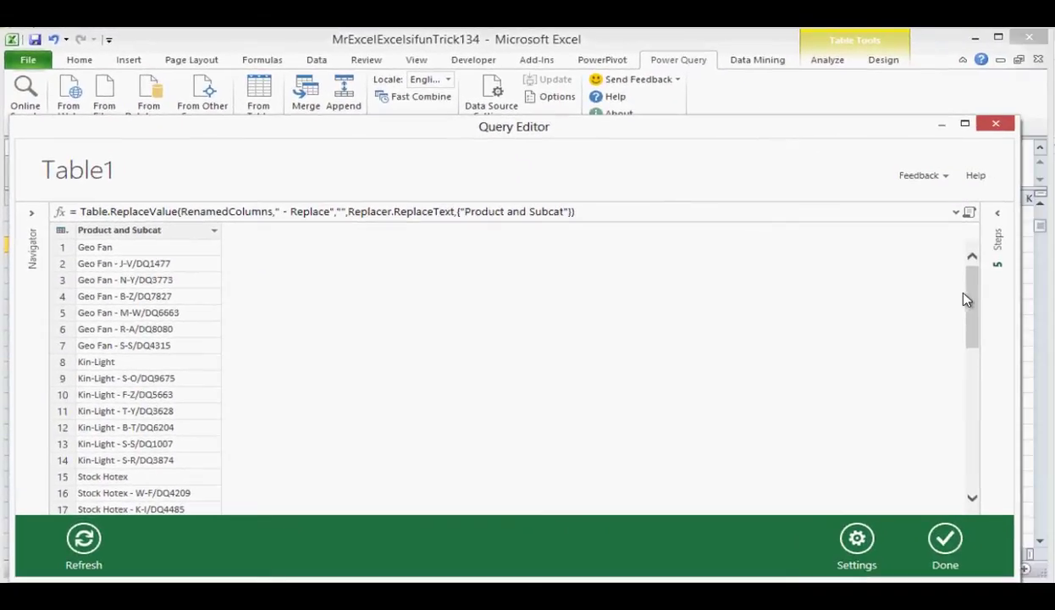
# Step: Review the query rows and applied steps, then load the 700-row Product and Subcat table to Sheet1
pyautogui.moveTo(966, 298); pyautogui.dragTo(956, 492)
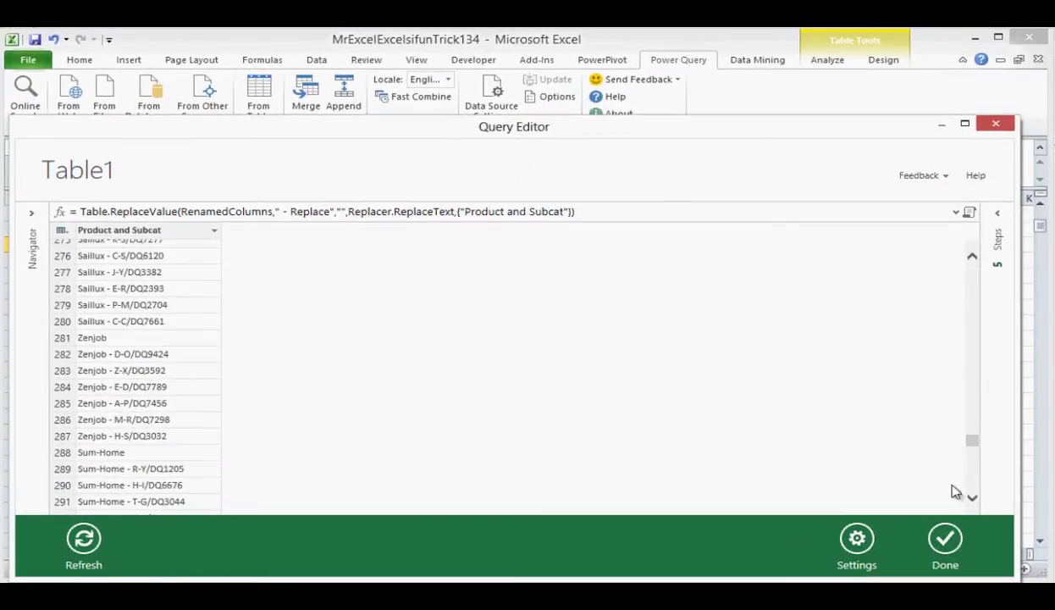
pyautogui.click(947, 552)
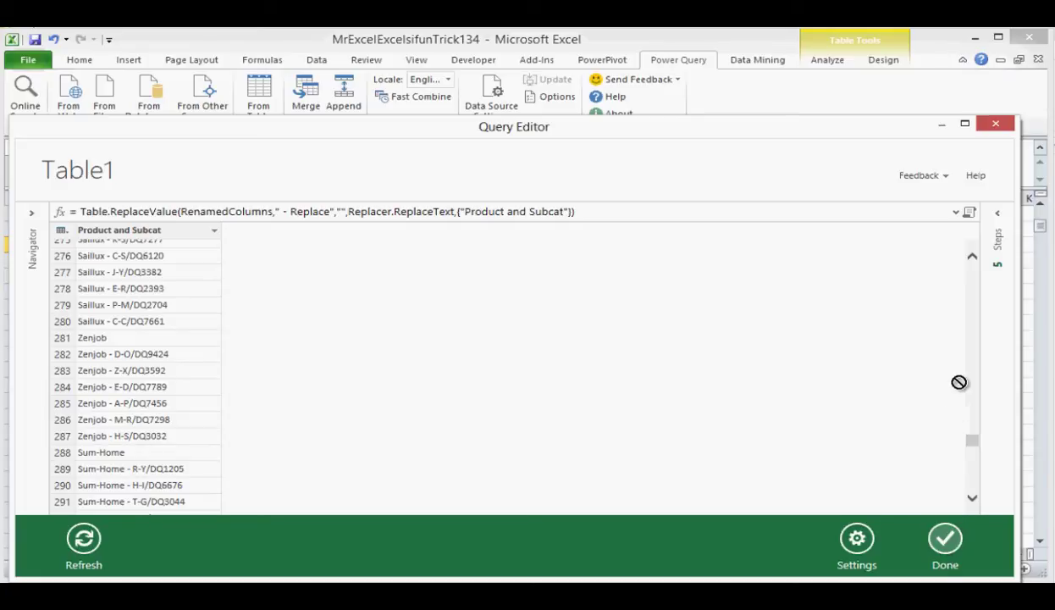
pyautogui.click(997, 215)
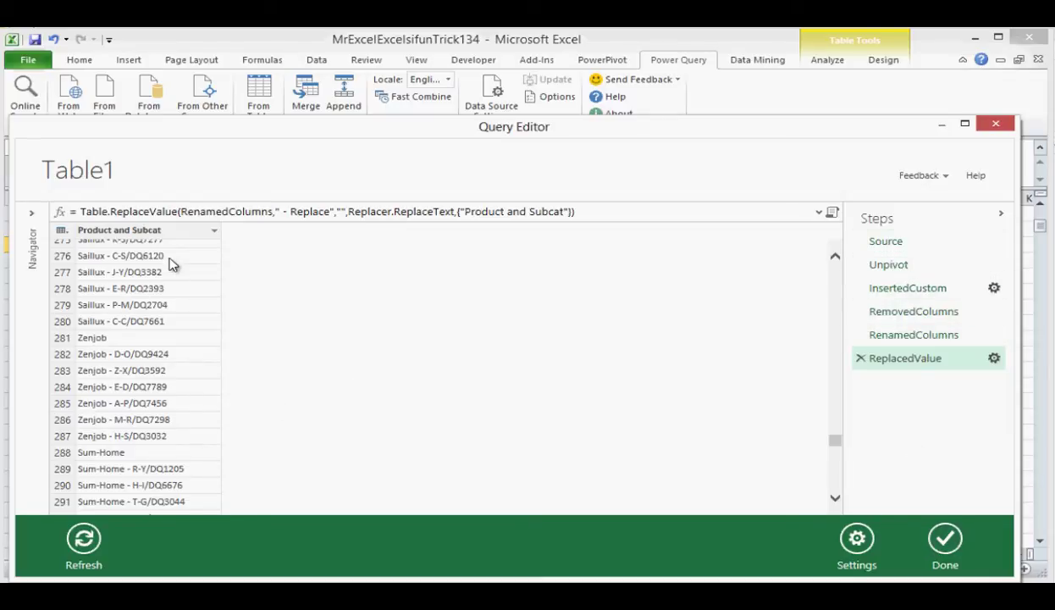
pyautogui.click(950, 546)
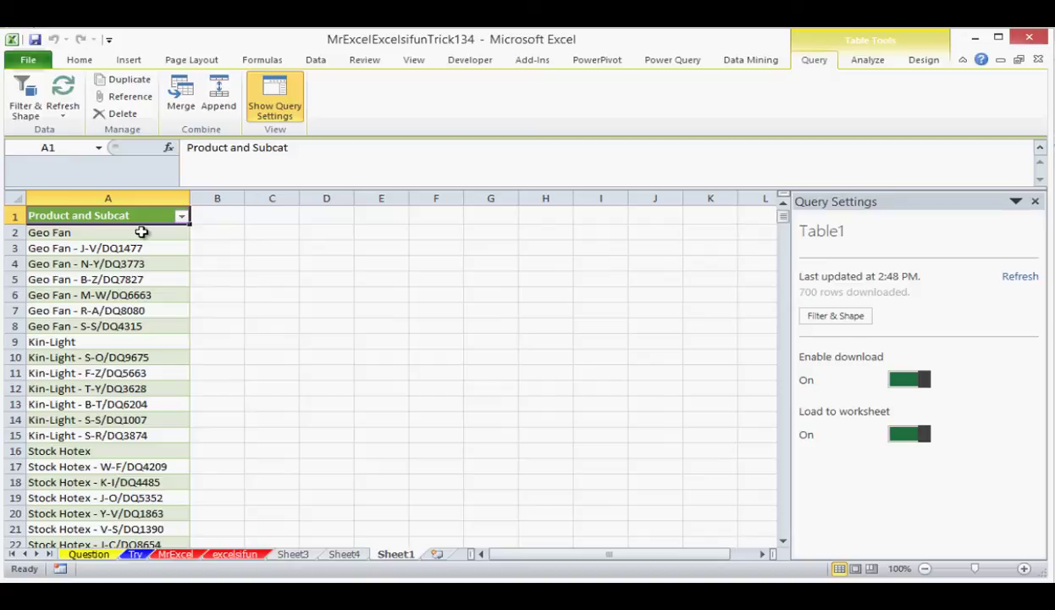
pyautogui.click(137, 555)
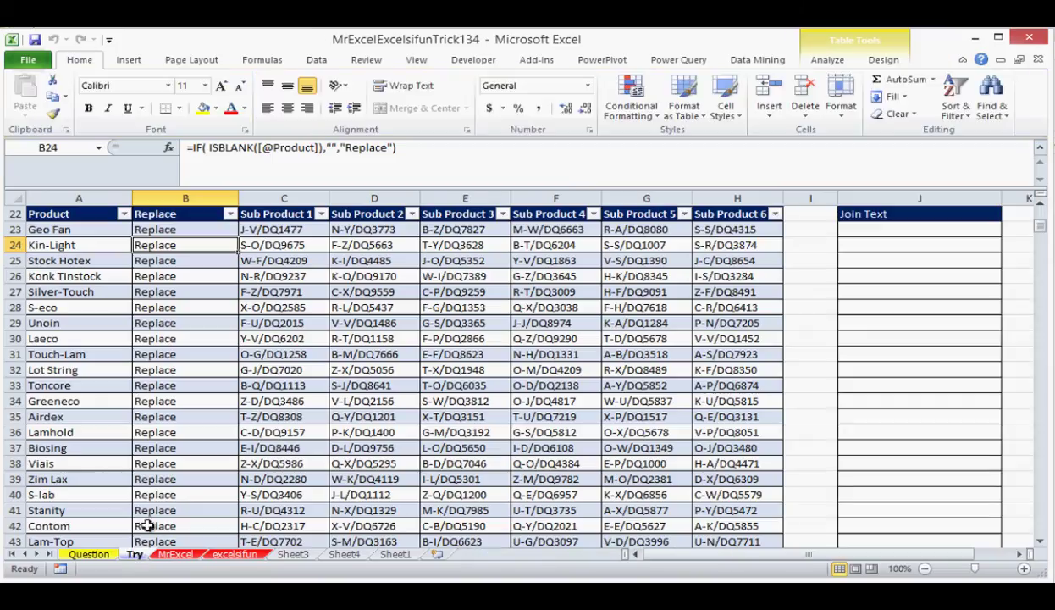
pyautogui.click(151, 509)
pyautogui.click(93, 555)
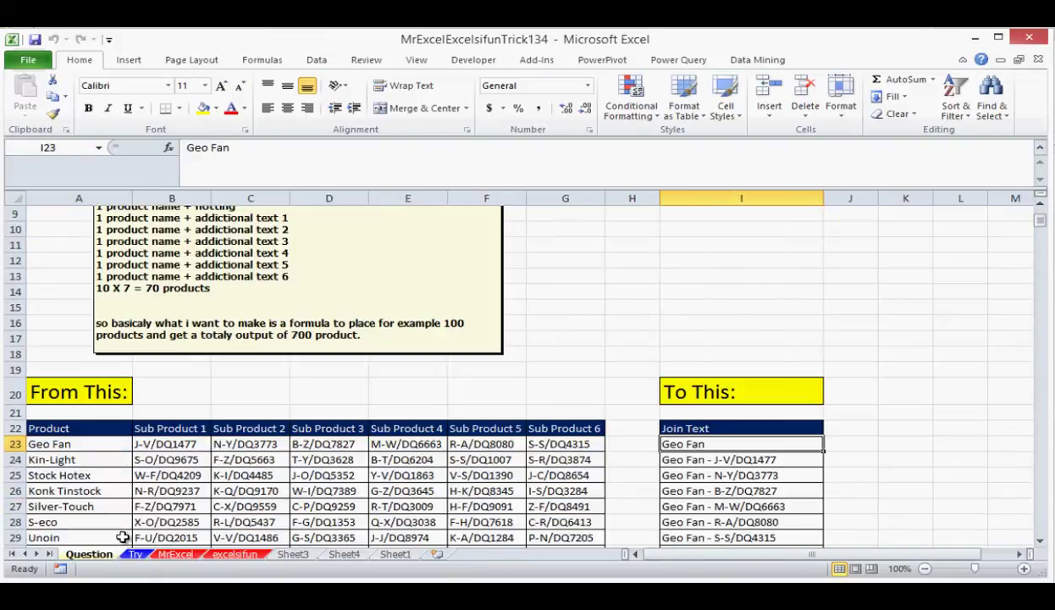
pyautogui.click(135, 555)
pyautogui.click(116, 479)
pyautogui.hotkey('ctrl', 'Down')
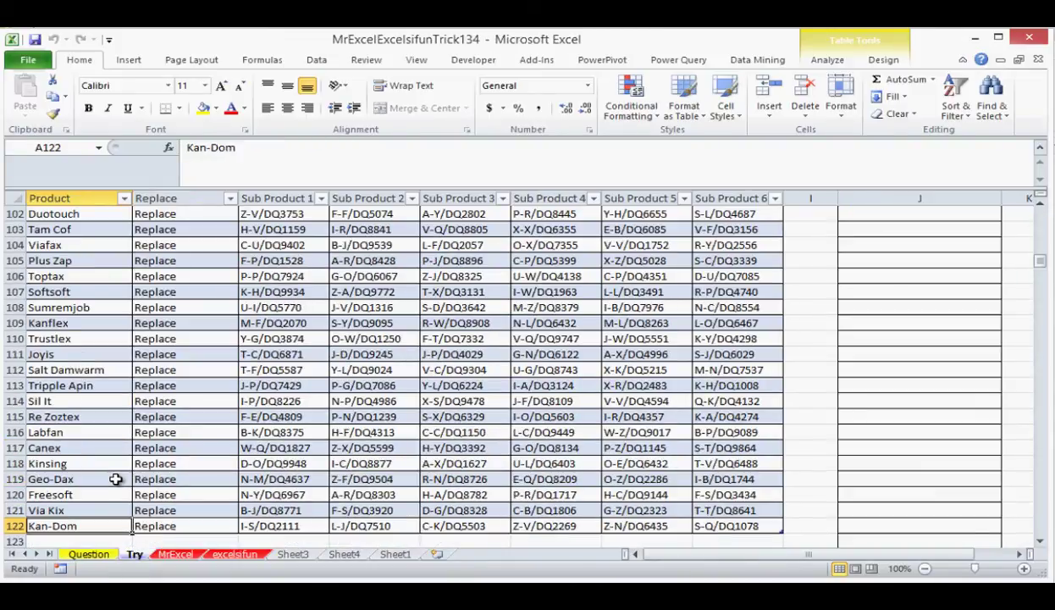
pyautogui.press('Right')
pyautogui.press('Right')
pyautogui.press('Right')
pyautogui.press('Right')
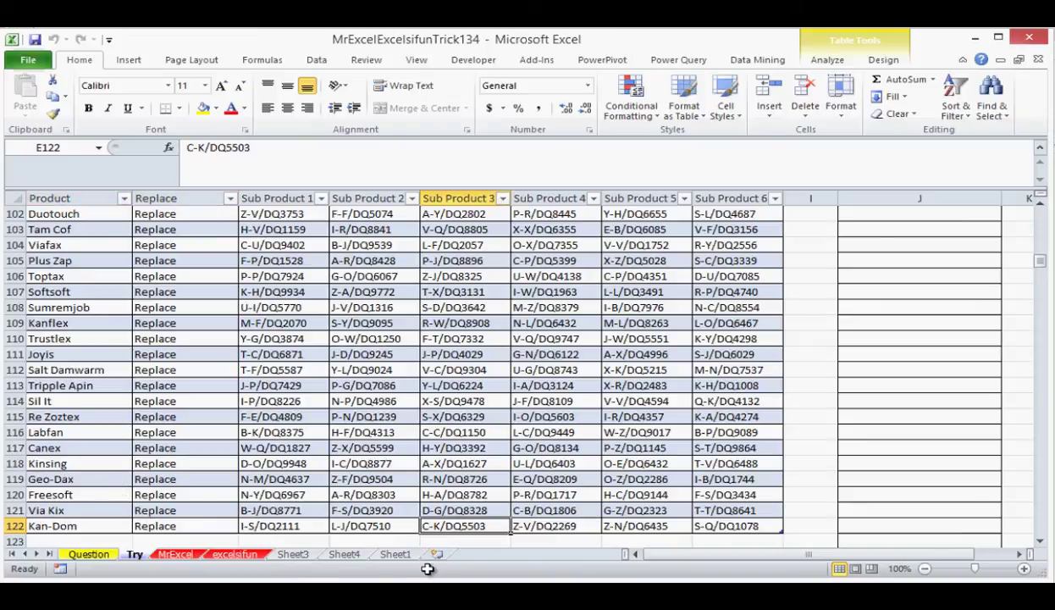
pyautogui.click(402, 555)
pyautogui.click(140, 387)
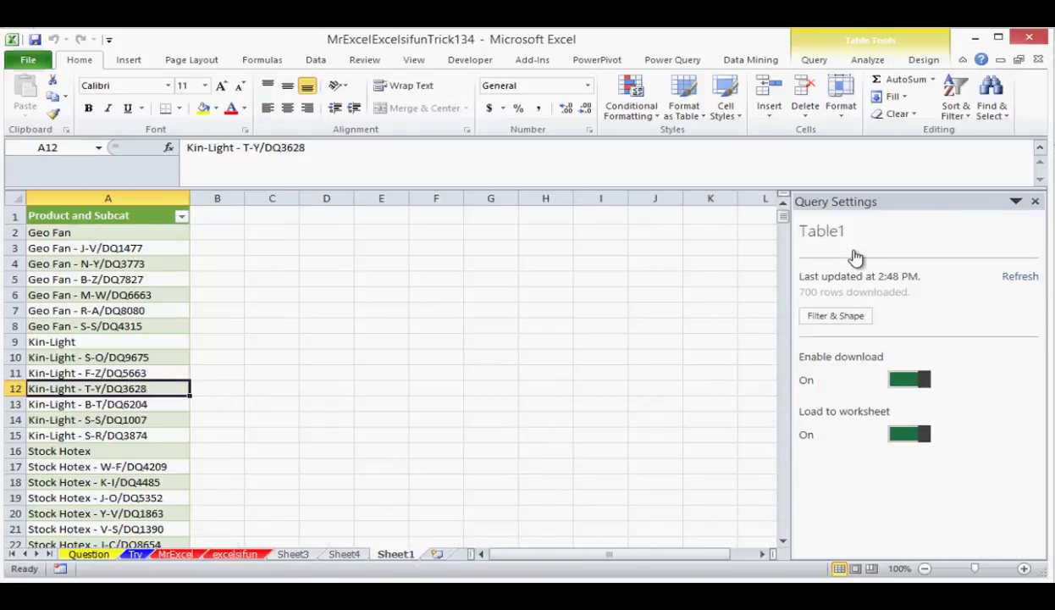